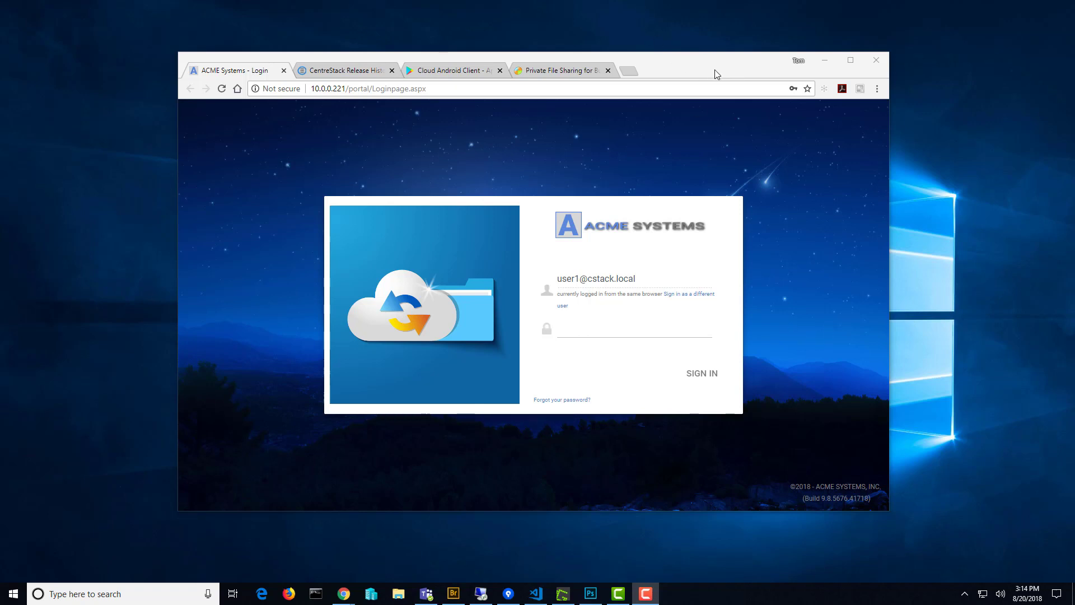
Fill in the browser's saved account password on the ACME Systems login page and sign in.
mouse_move(722, 70)
mouse_down()
mouse_move(711, 80)
mouse_move(720, 77)
mouse_up()
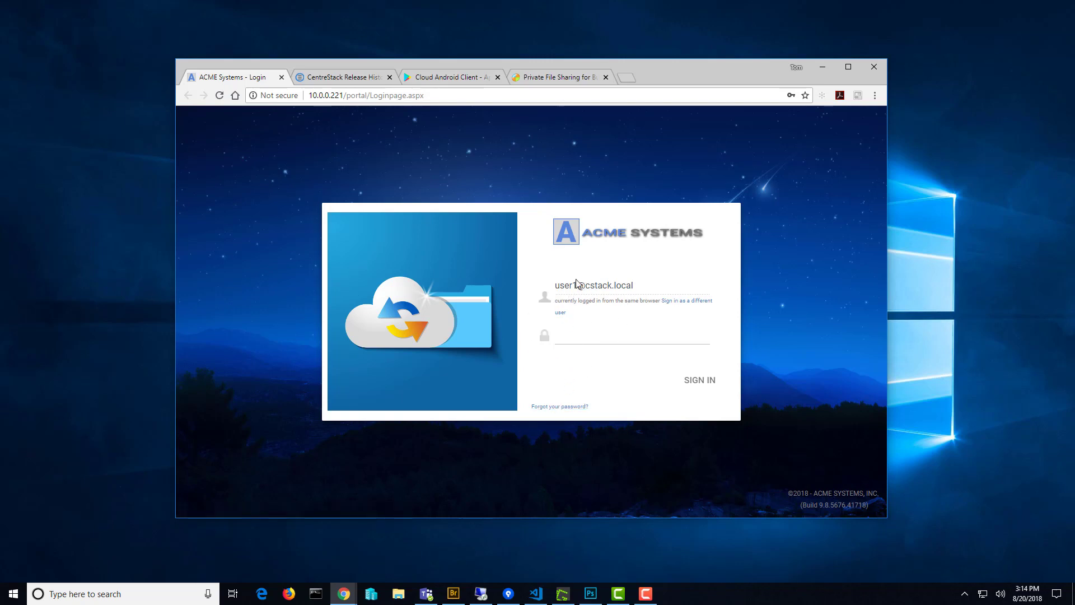
click(599, 343)
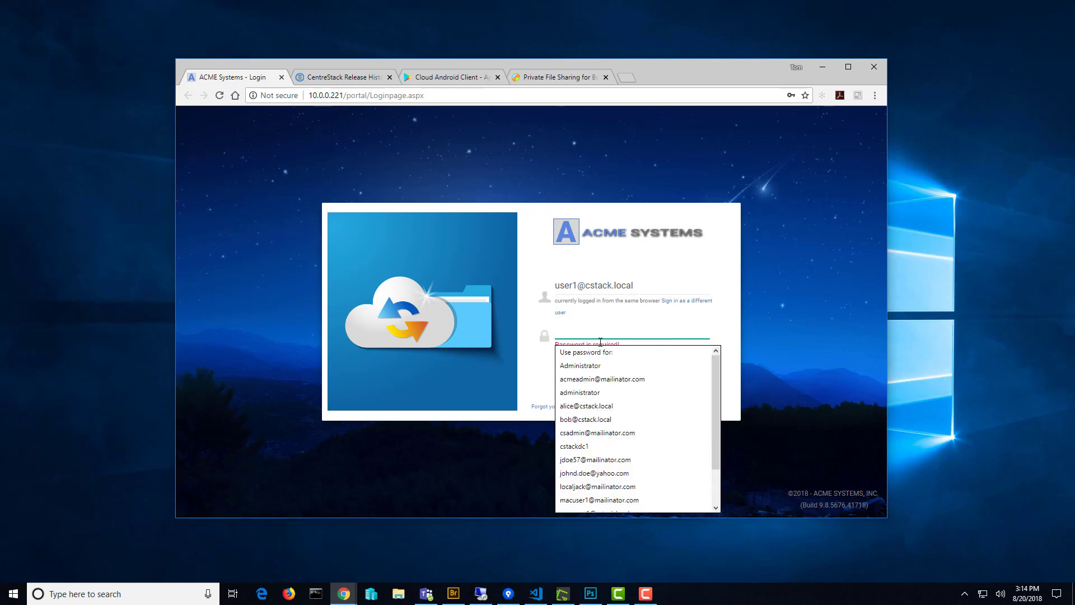
scroll(603, 489, down, 2)
click(605, 479)
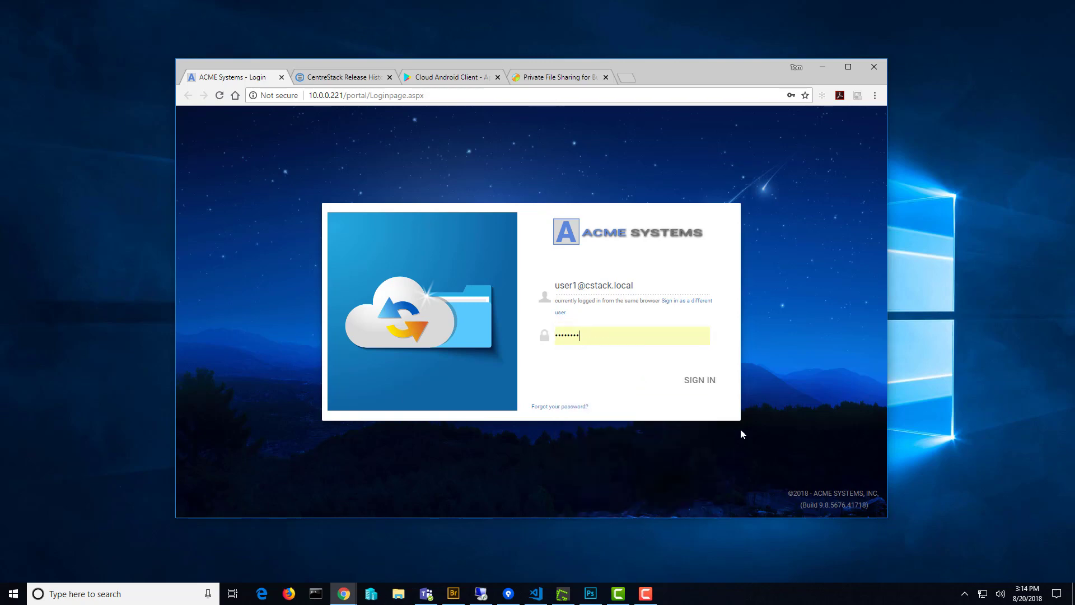
click(701, 383)
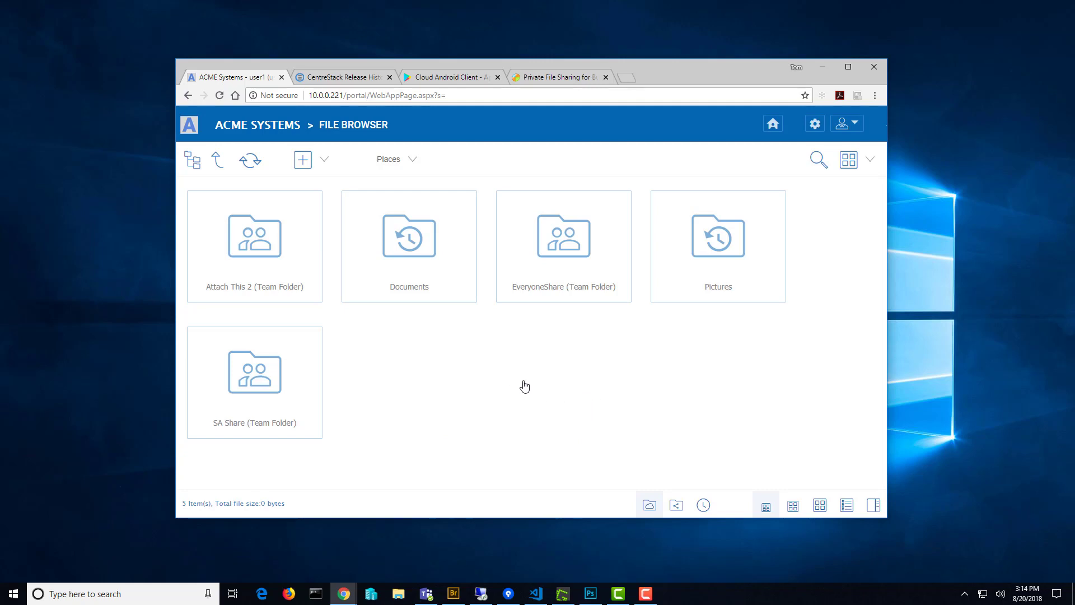
Go from the account menu to the Download Native Clients page.
mouse_move(633, 315)
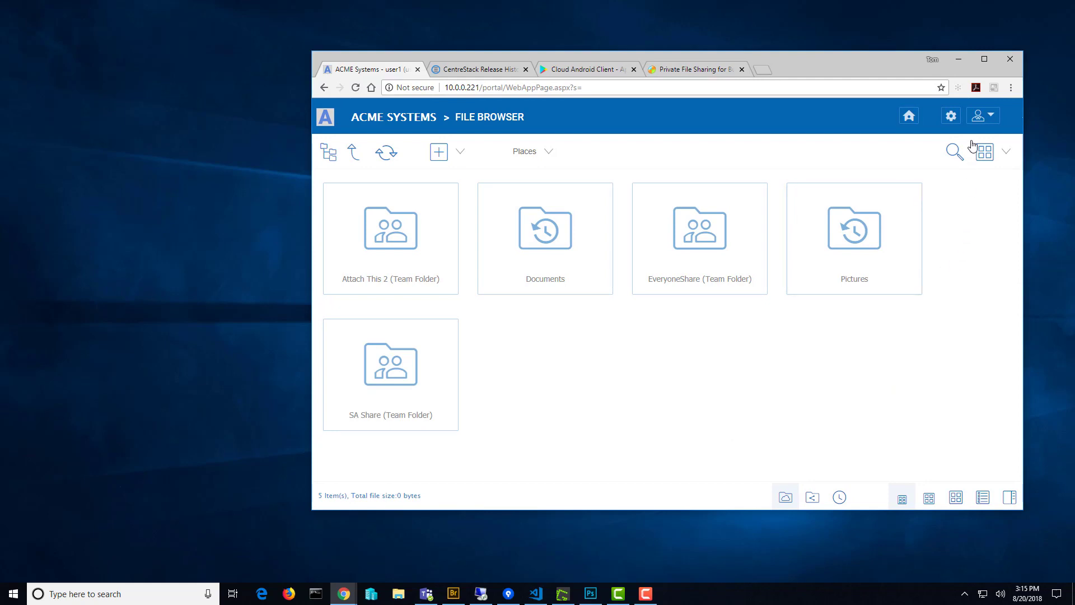
click(989, 120)
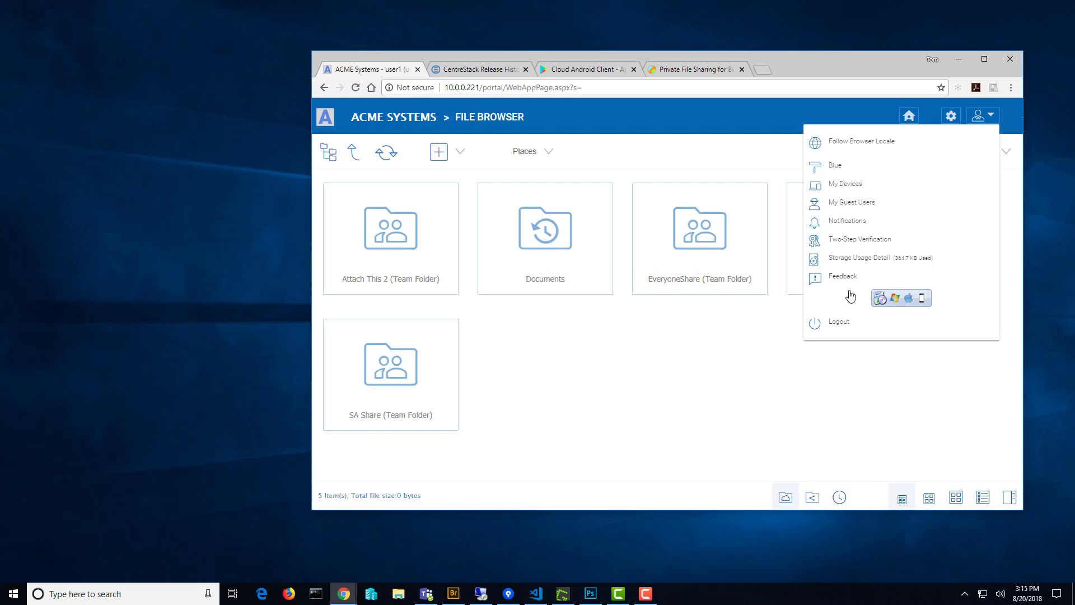
click(896, 299)
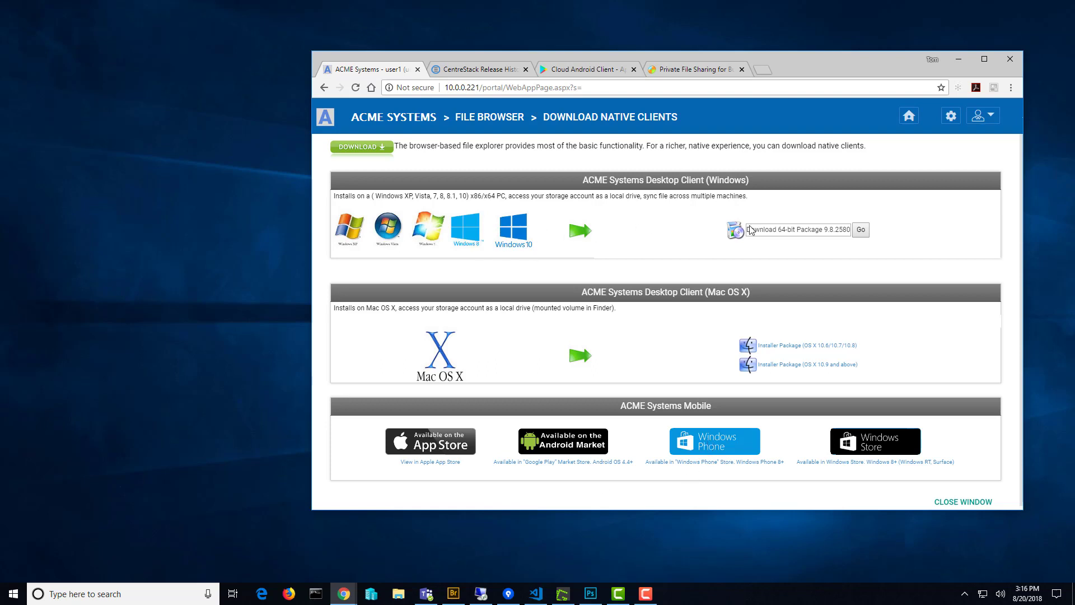
Download the 64-bit Windows client package 9.8.2580 as CloudWindowsClient_x64.msi.
click(840, 234)
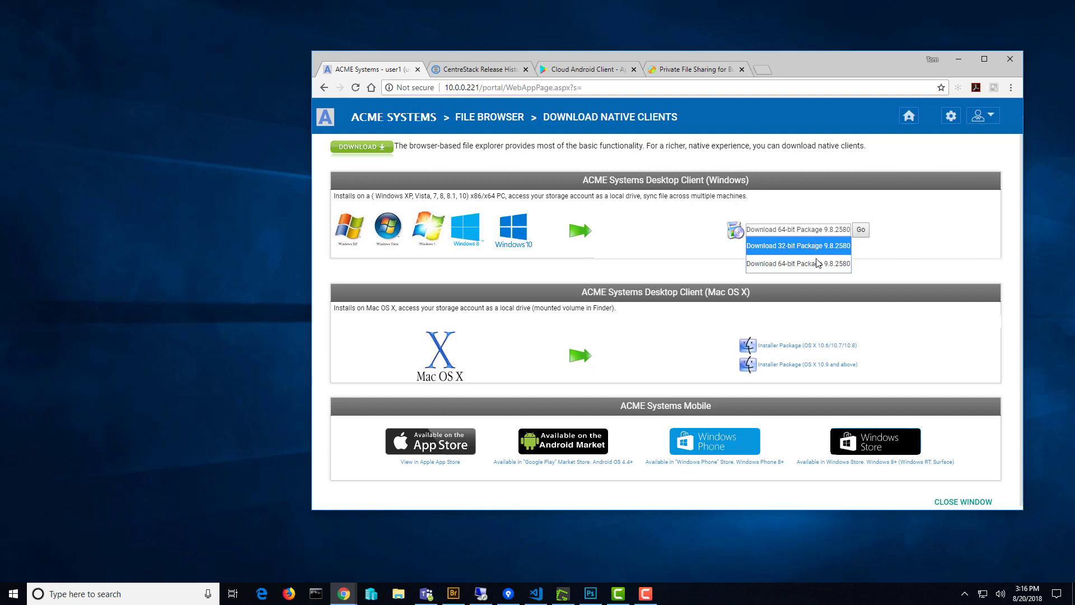
click(862, 230)
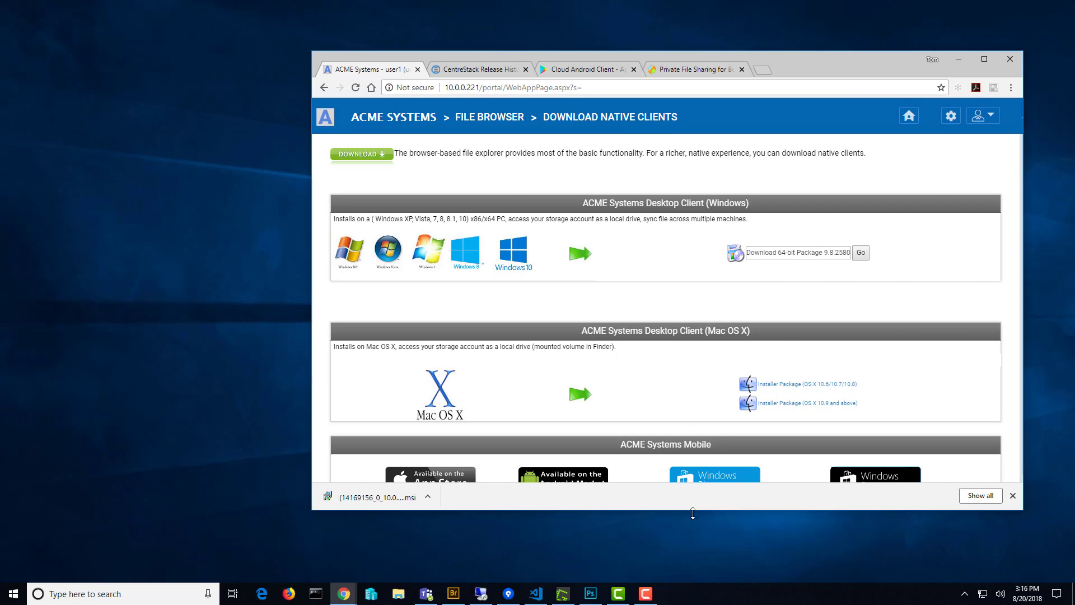
click(450, 547)
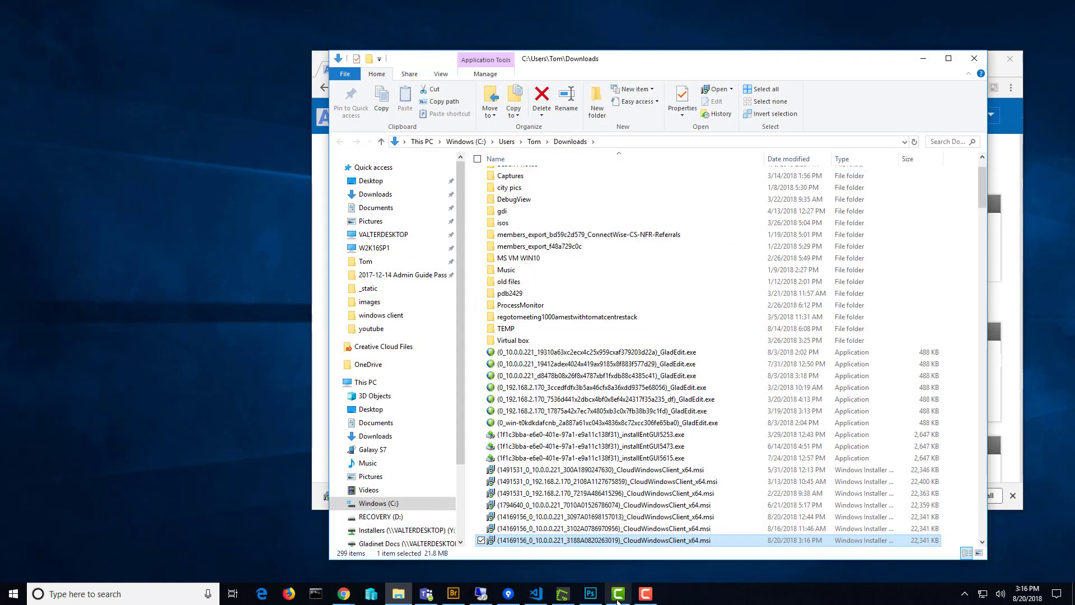
Run the new CloudWindowsClient_x64.msi installer from the Downloads folder.
scroll(680, 473, down, 2)
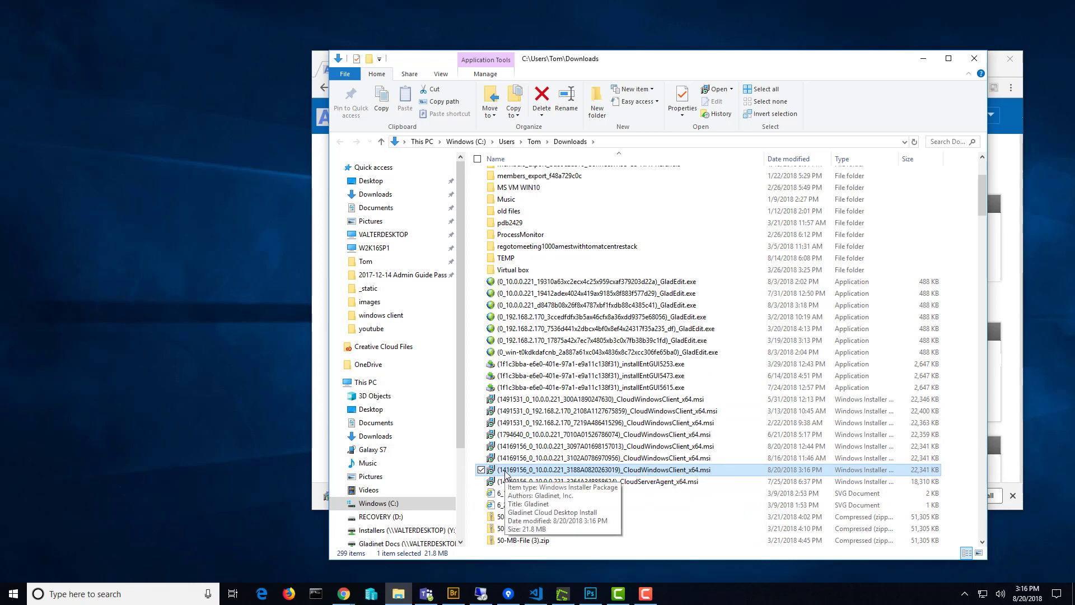
key(alt+Tab)
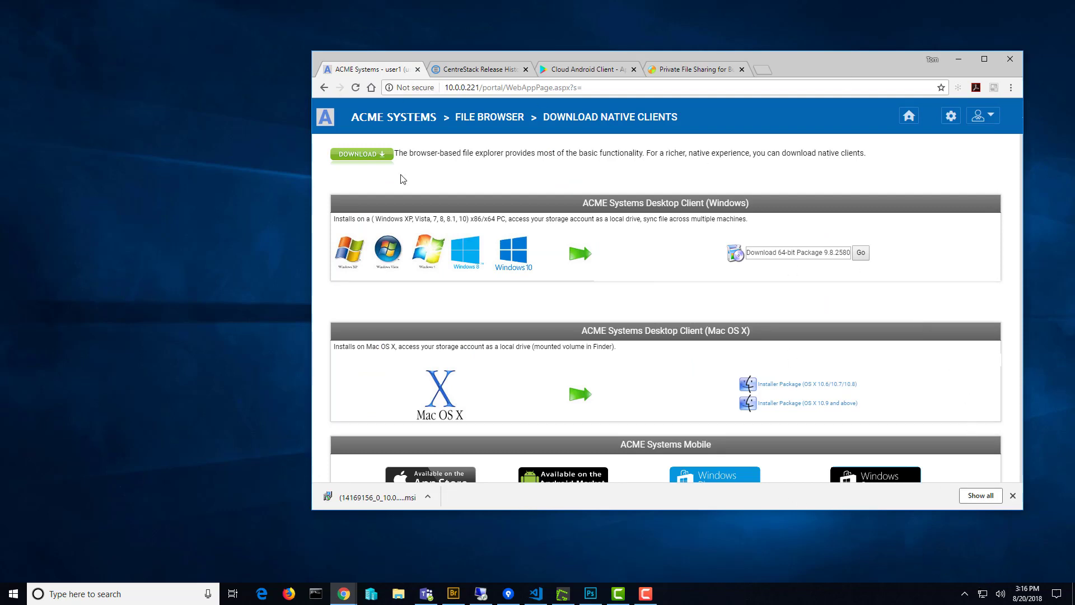
Open the ACME Systems tray client's status panel and its My Cloud Drive (M:) folder.
click(491, 118)
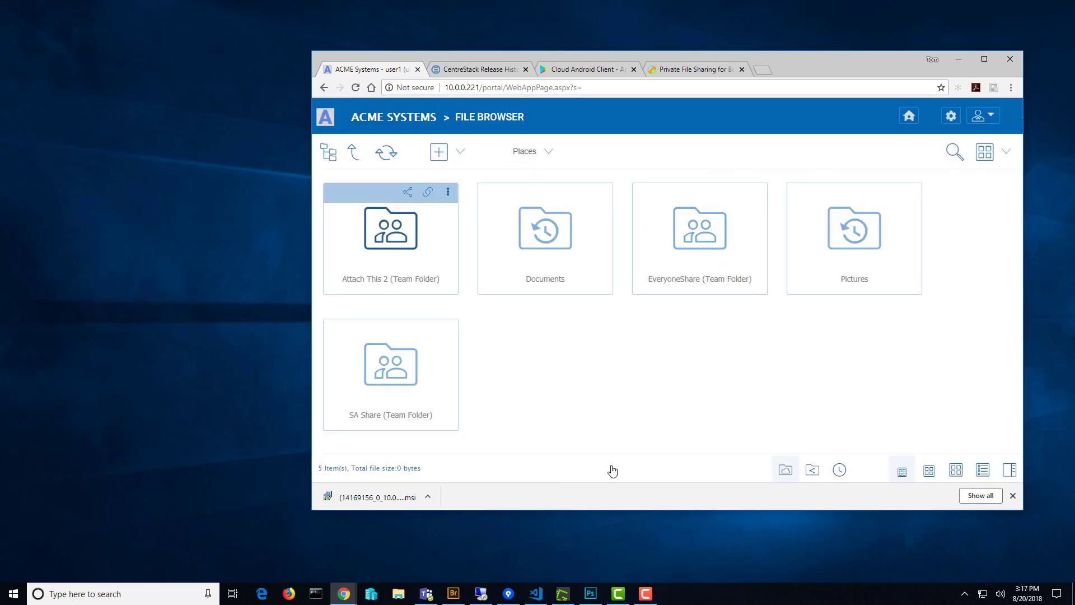
click(1013, 495)
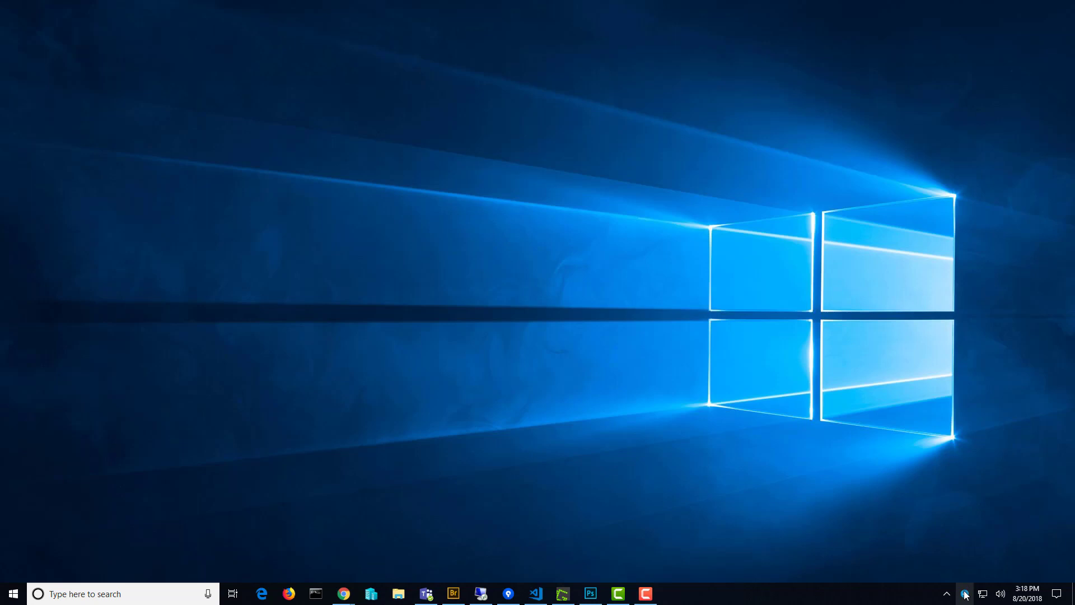
mouse_move(968, 595)
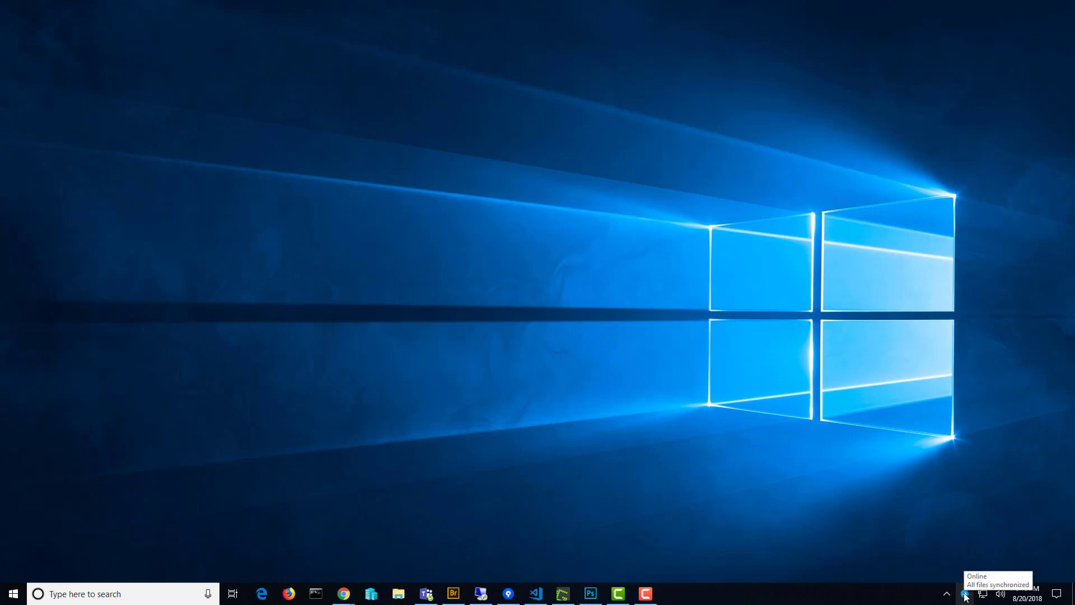
click(966, 596)
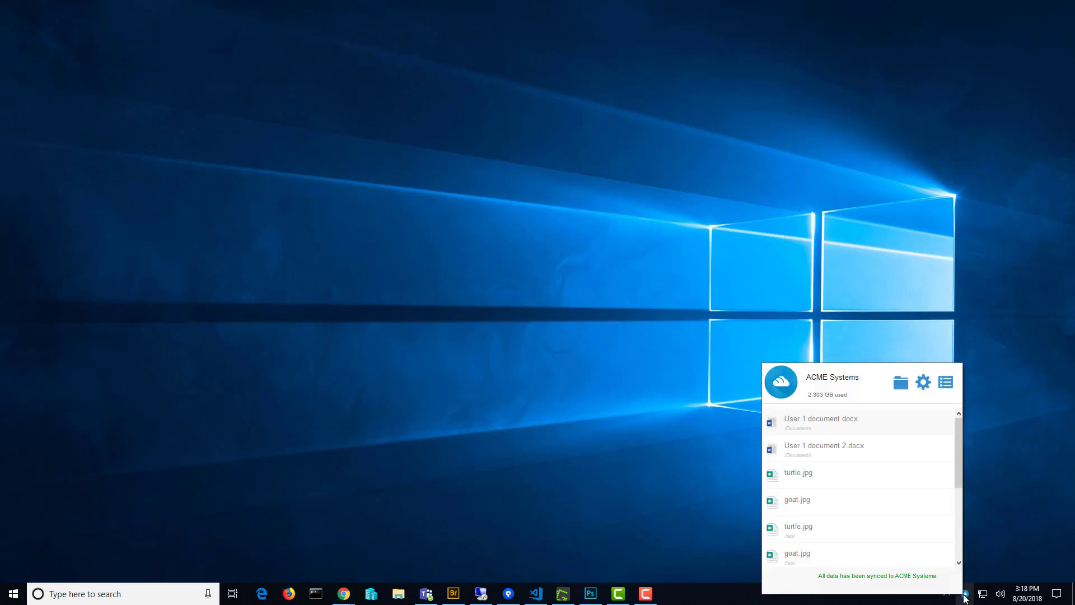
click(902, 383)
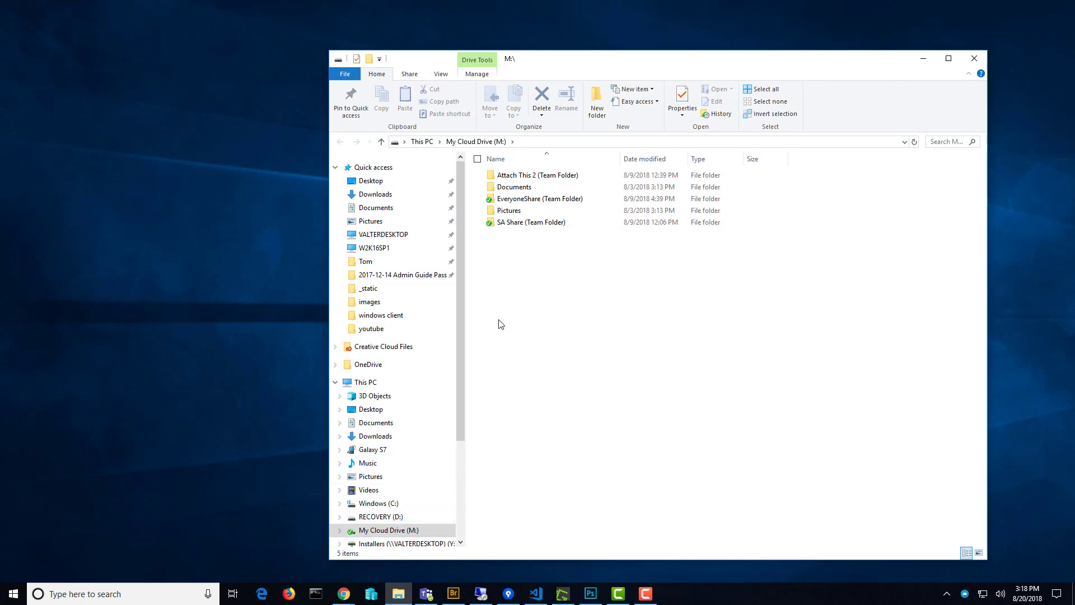
Place Explorer and the portal side by side, with the portal in detailed list view.
drag(606, 76, 679, 71)
click(343, 593)
click(714, 492)
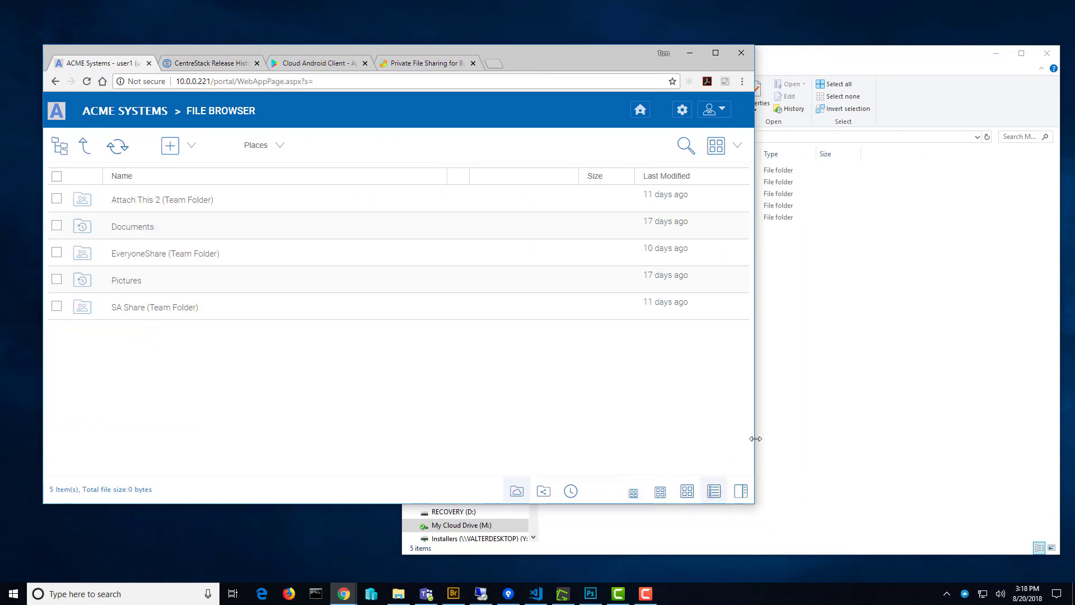
drag(756, 439, 467, 438)
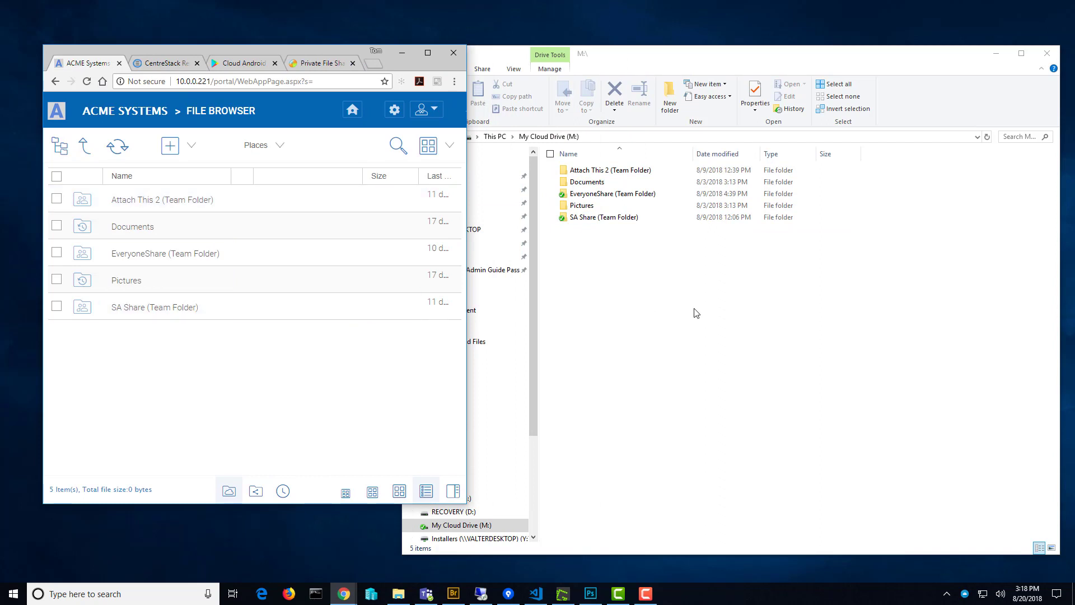
Open the Documents folder in both the portal and the M: drive.
click(139, 229)
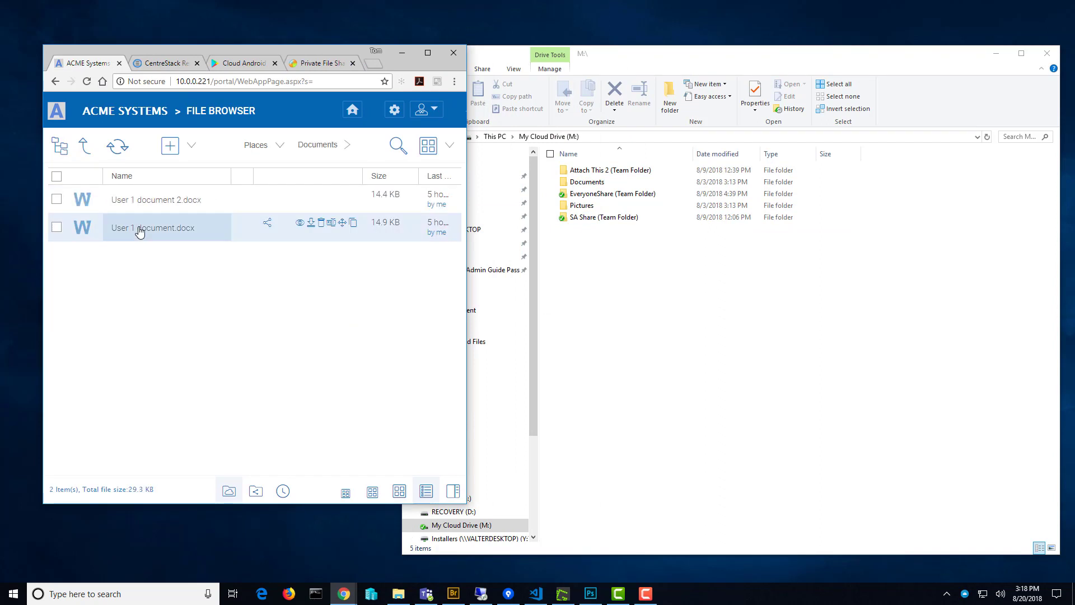
double_click(596, 182)
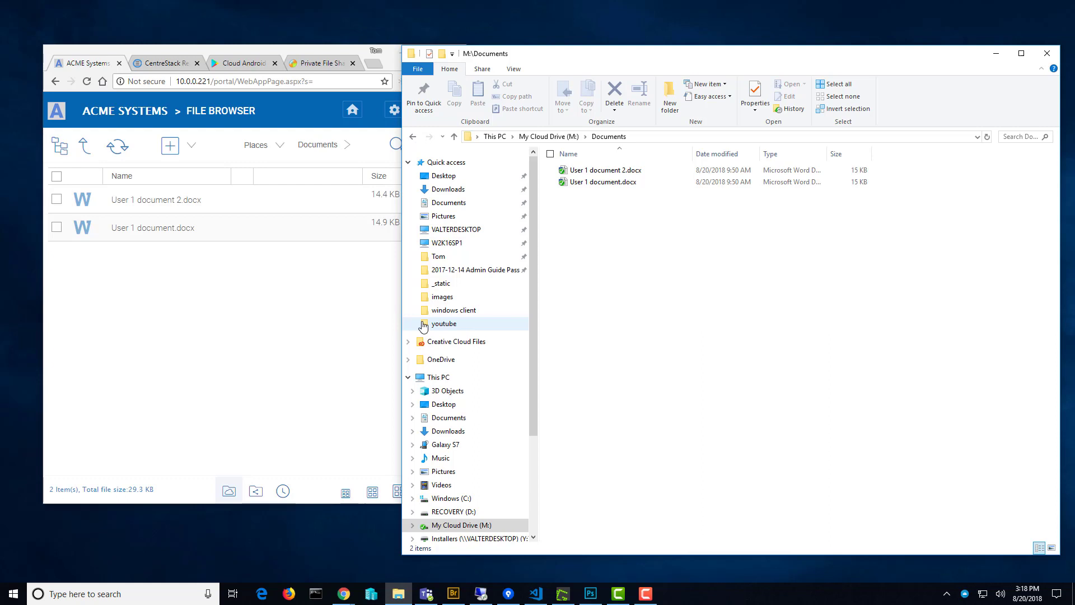
drag(716, 61, 726, 86)
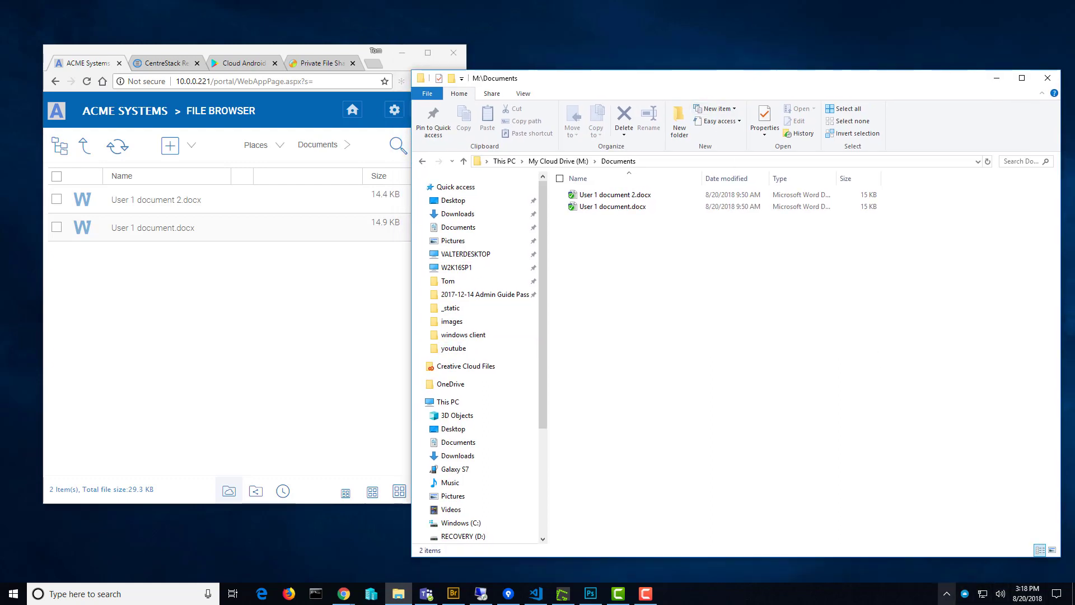
click(965, 595)
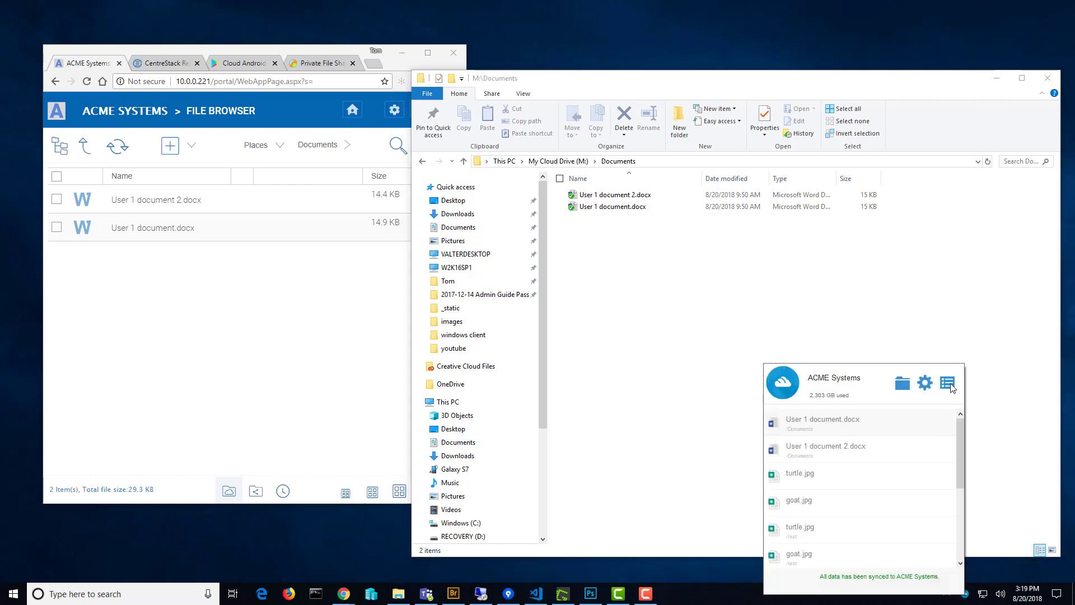
click(951, 384)
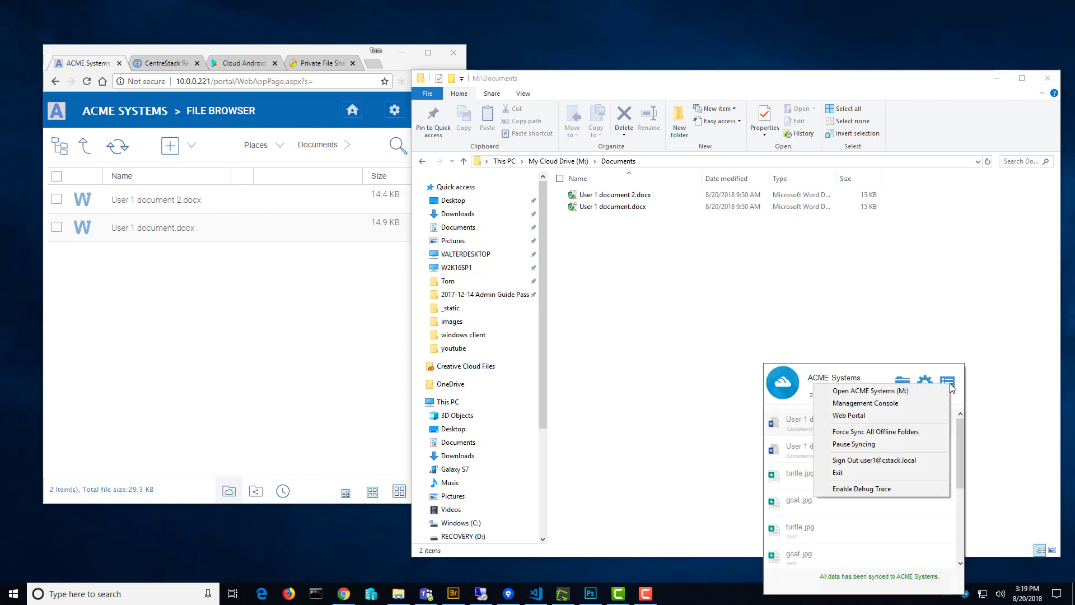
click(896, 461)
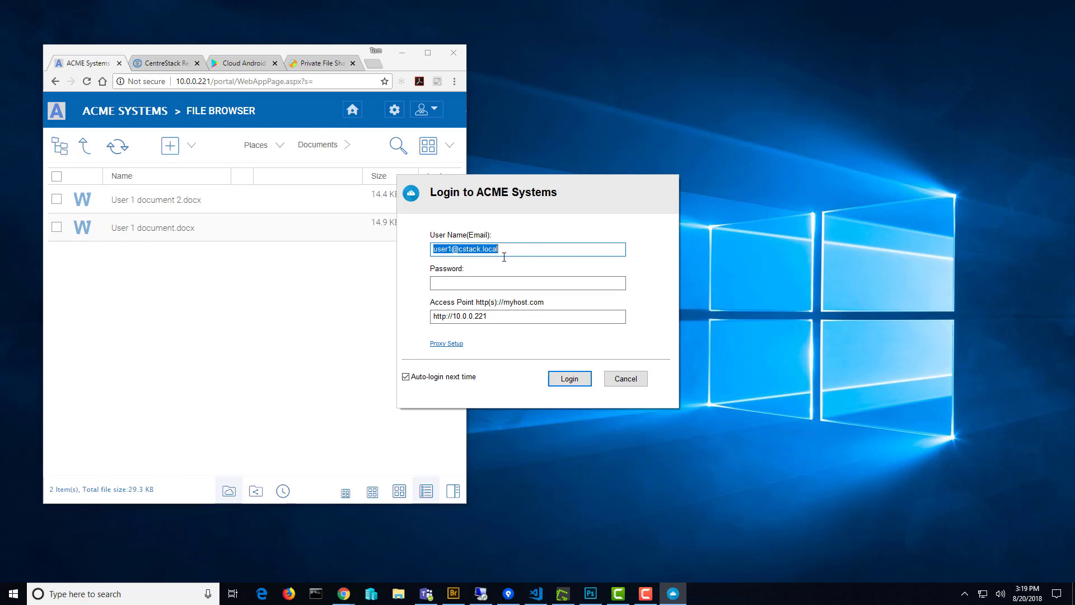
click(478, 283)
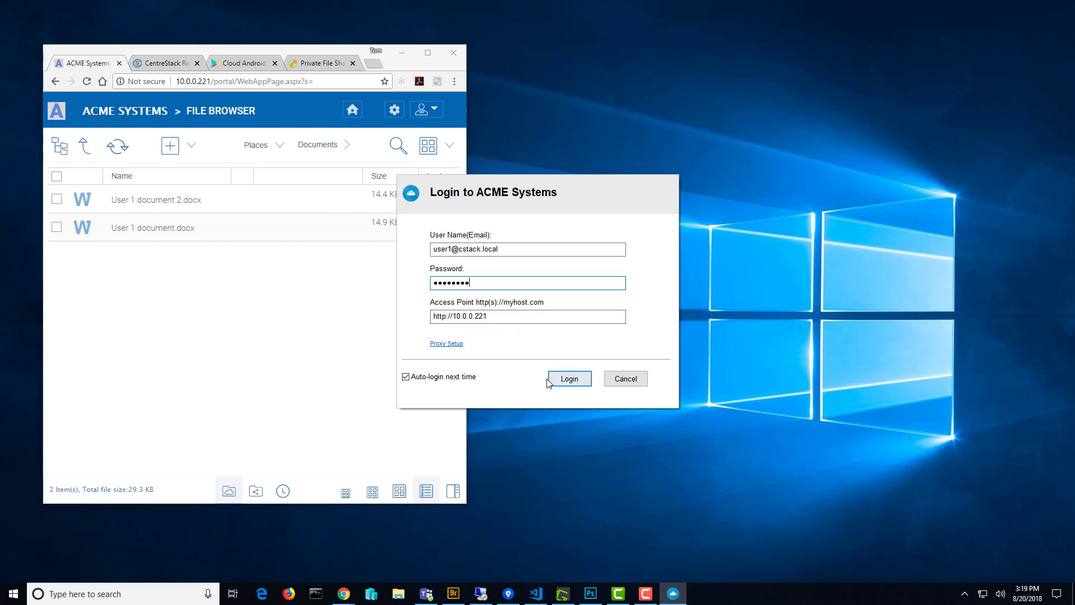
click(568, 379)
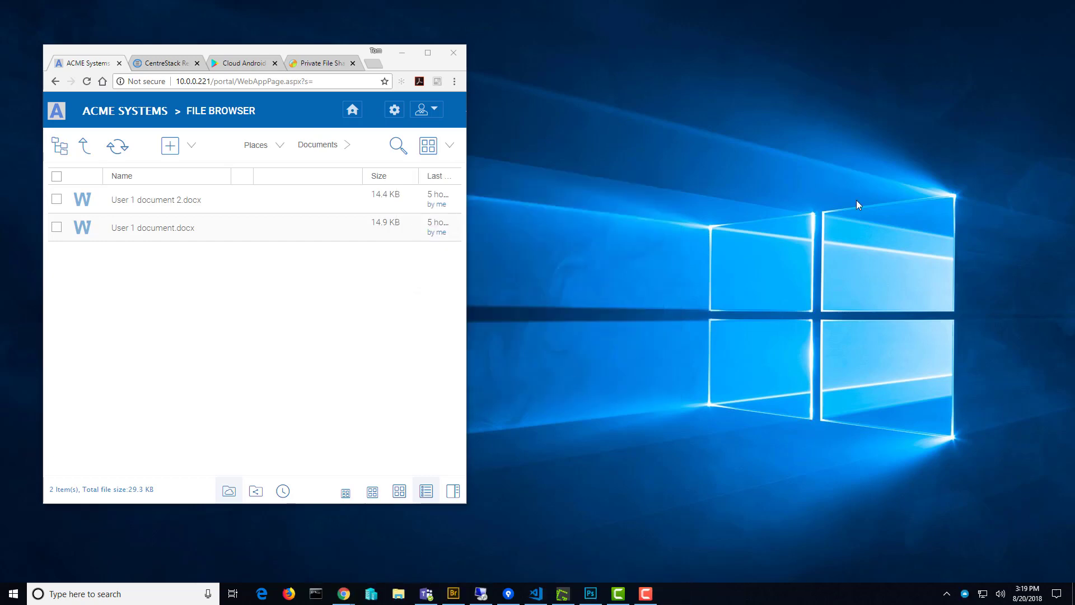
Reopen My Cloud Drive (M:) from the tray client and resize its window.
click(967, 600)
click(898, 382)
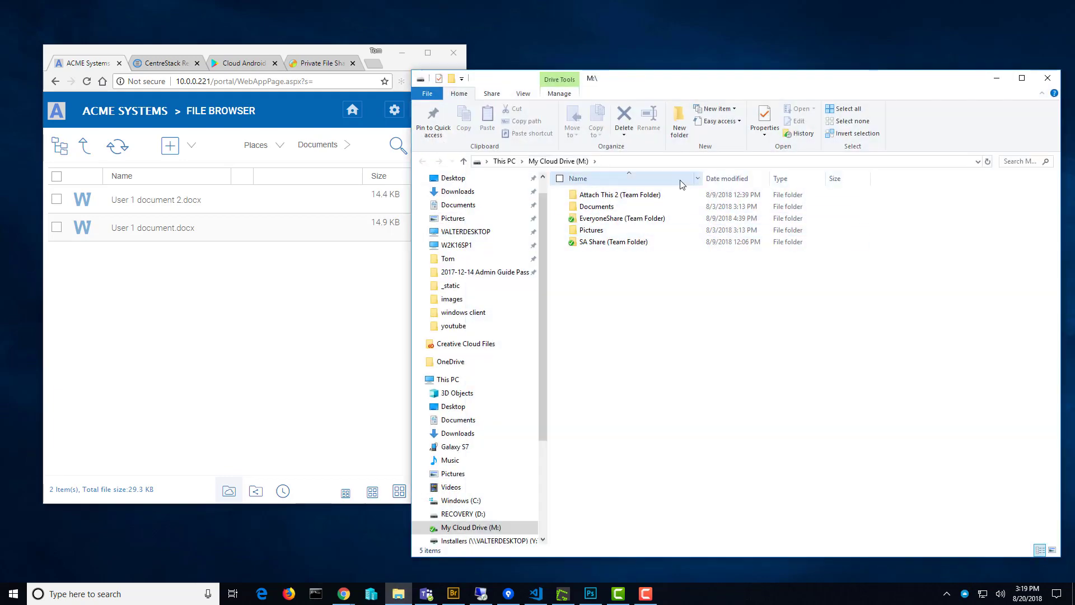
drag(749, 71, 738, 143)
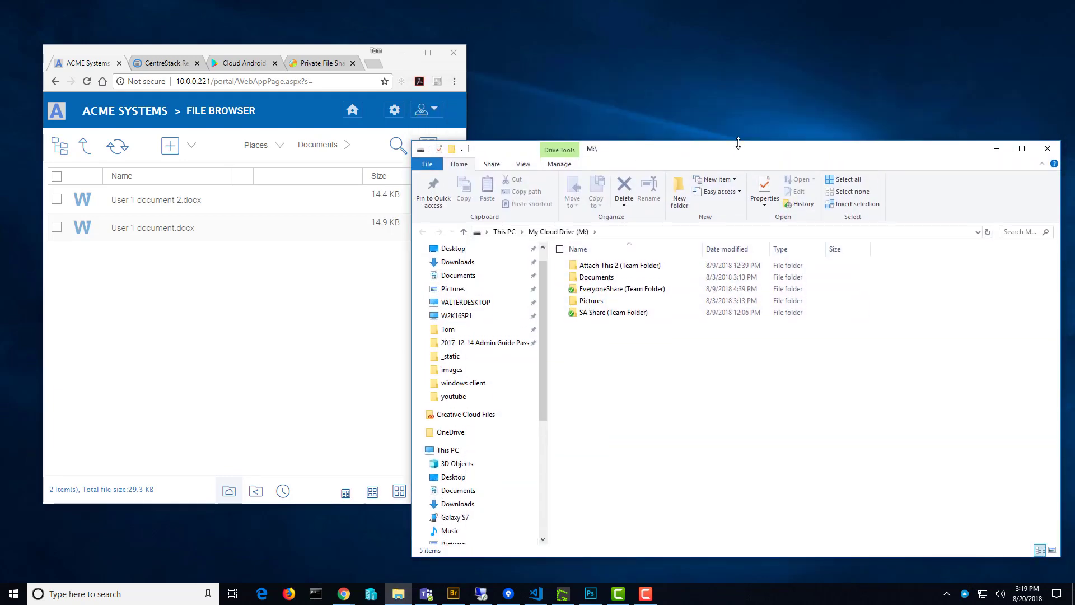
drag(674, 150, 627, 161)
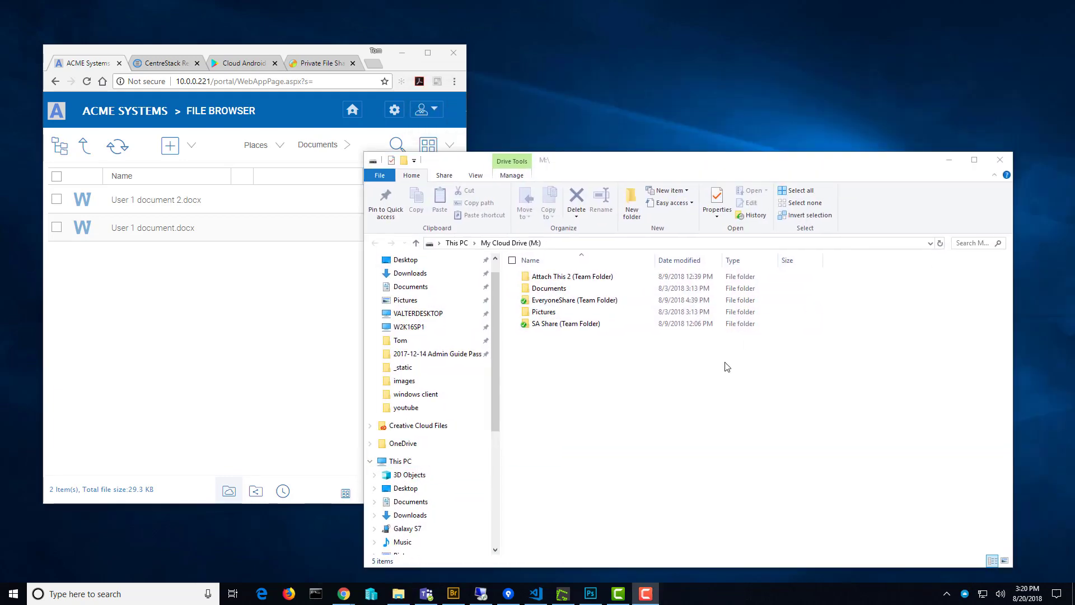
drag(729, 163, 730, 142)
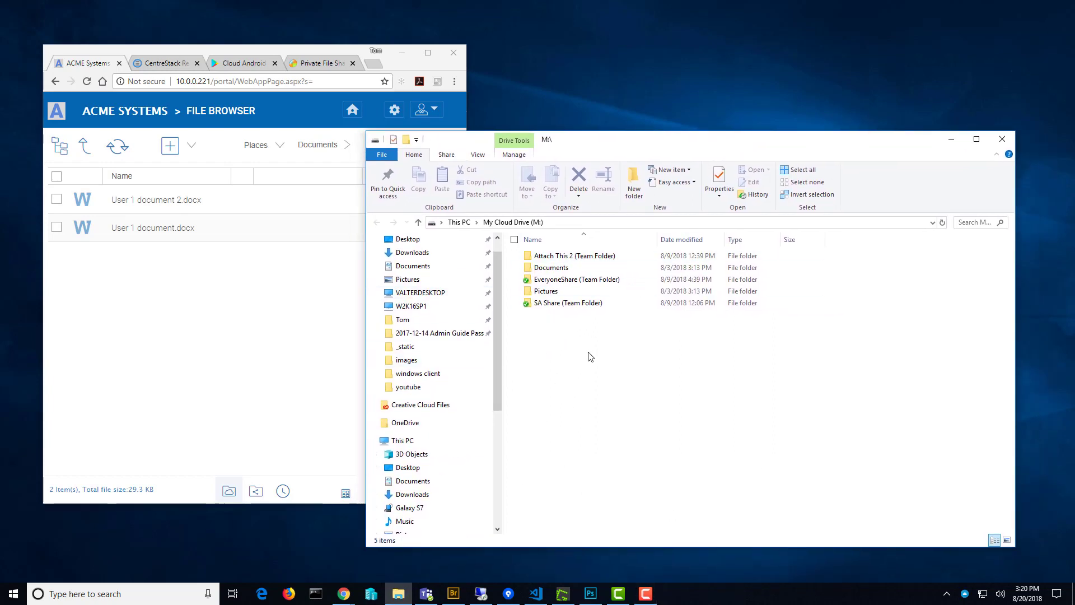
scroll(487, 443, down, 3)
scroll(488, 403, up, 3)
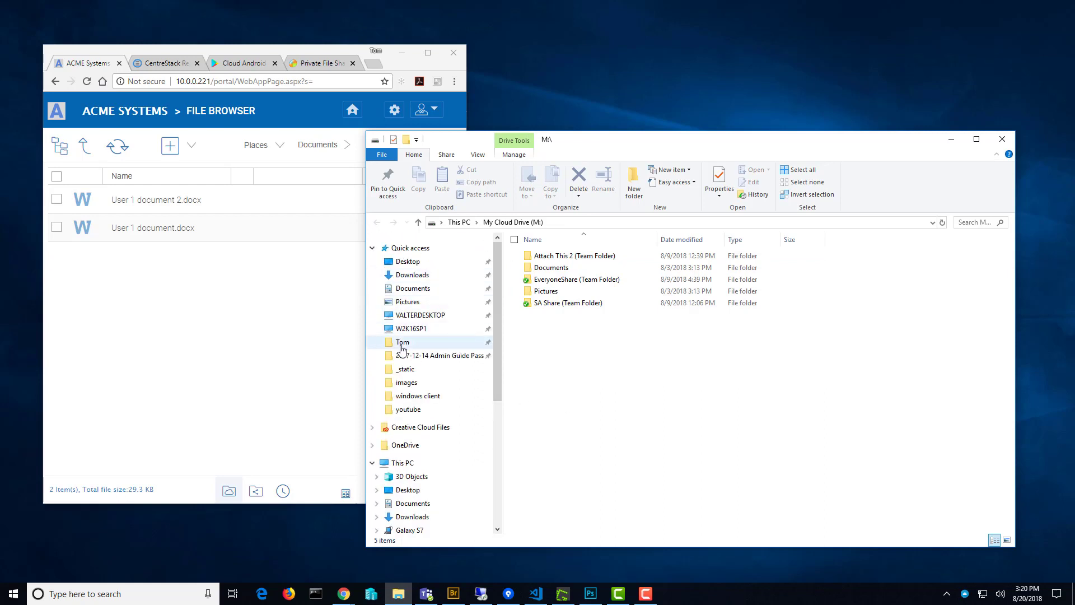
drag(500, 402, 507, 482)
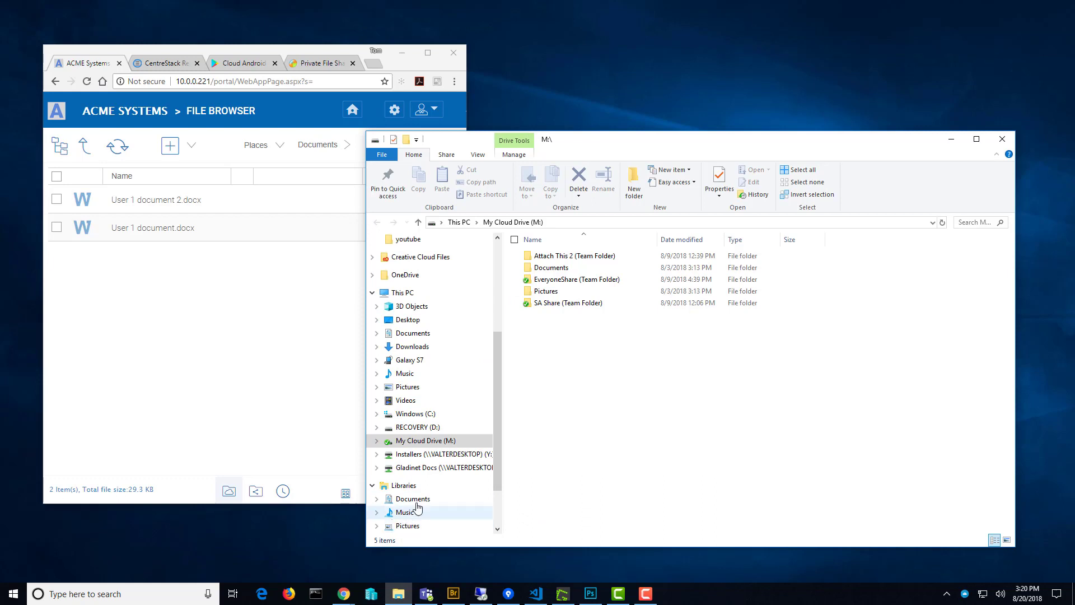
Browse to the Attach this to ACME folder on Windows (C:).
click(405, 486)
click(377, 414)
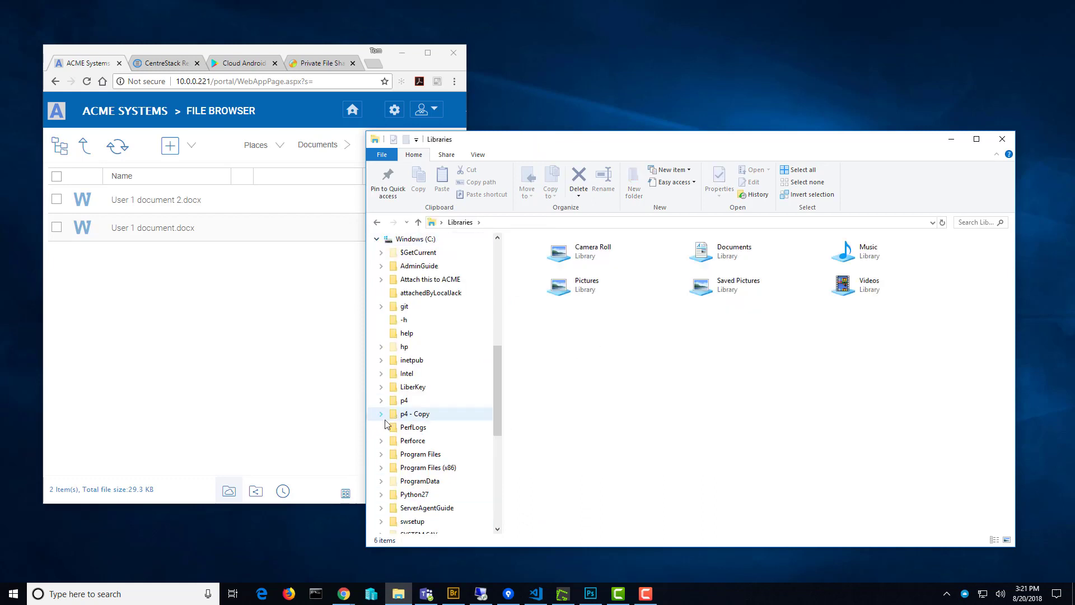
click(417, 281)
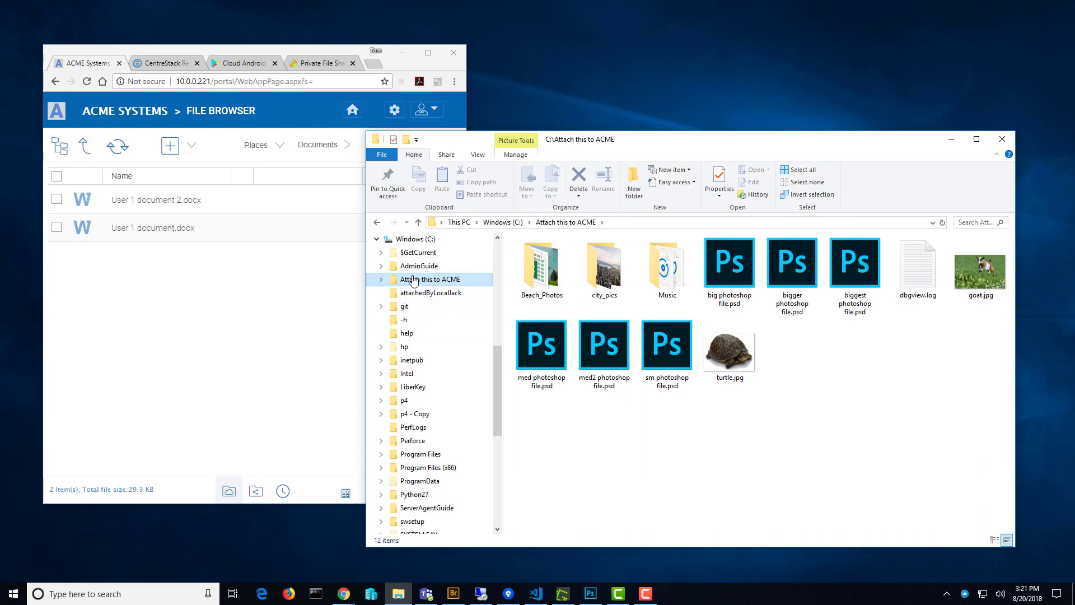
Attach C:\Attach this to ACME to ACME Systems, keeping the suggested folder name.
right_click(413, 279)
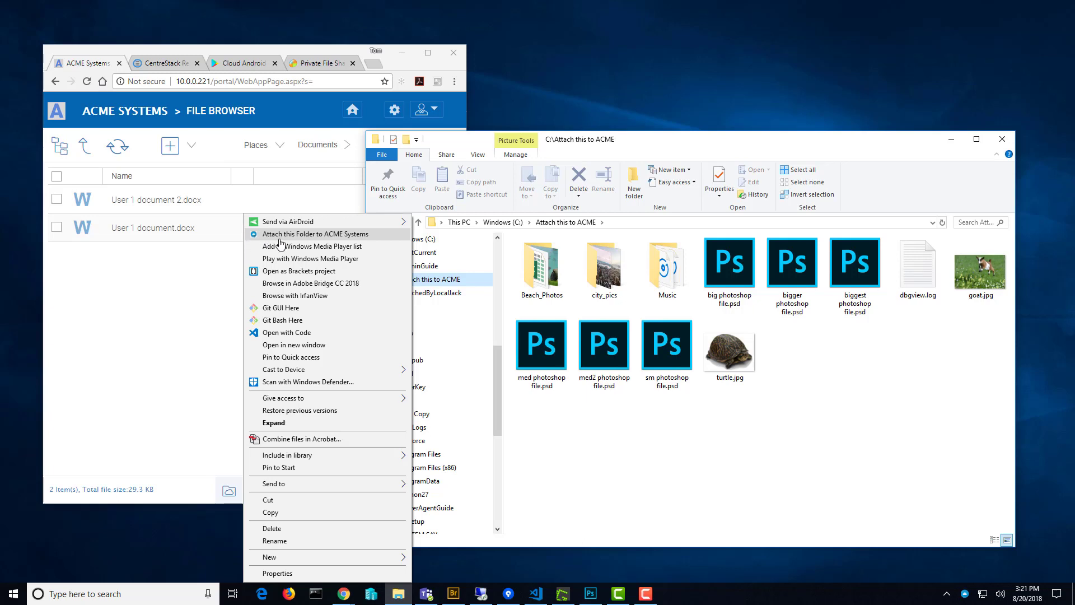
click(338, 237)
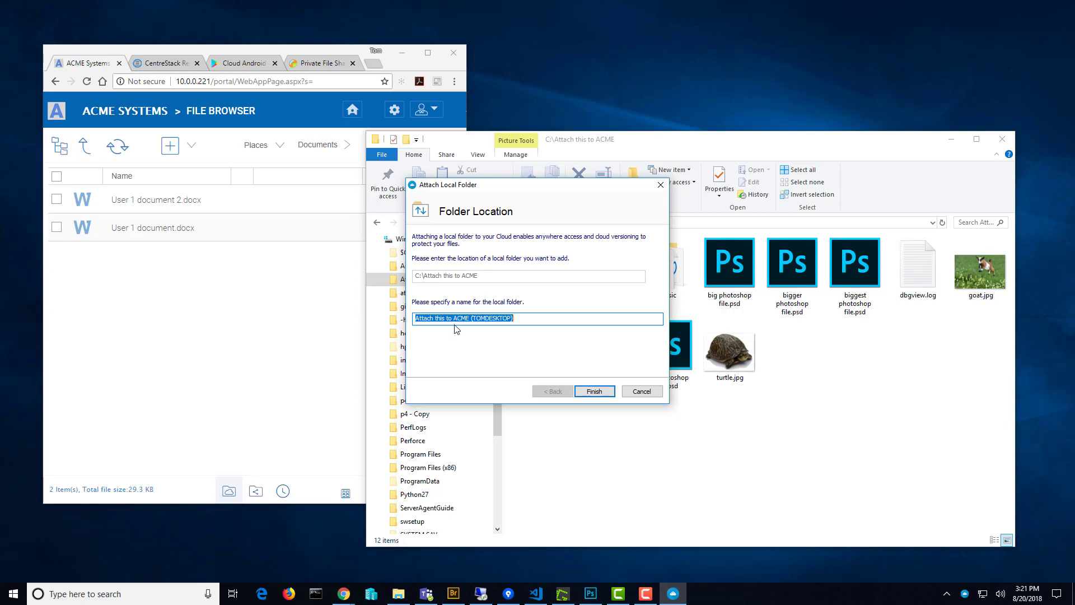
click(586, 392)
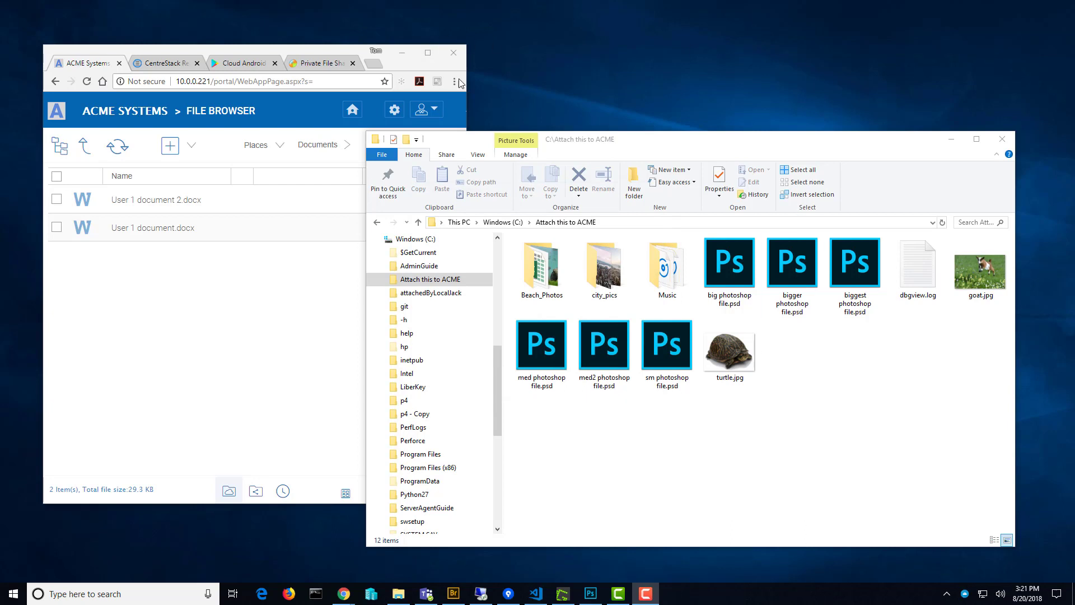
Widen the portal and go up from Documents to reveal Attach this to ACME (TOMDESKTOP).
drag(467, 68, 754, 98)
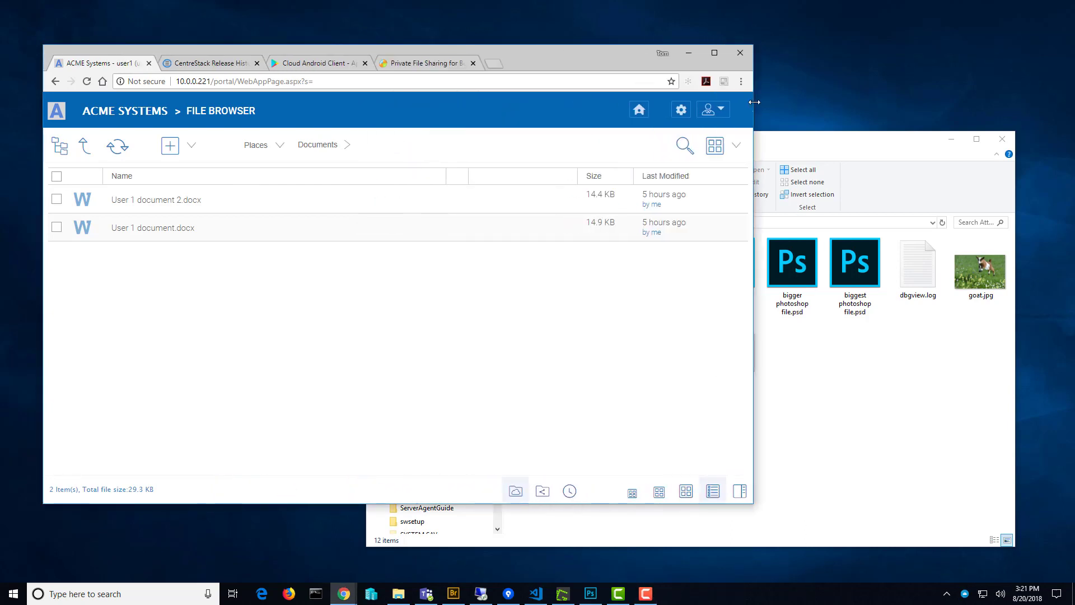
drag(553, 61, 565, 59)
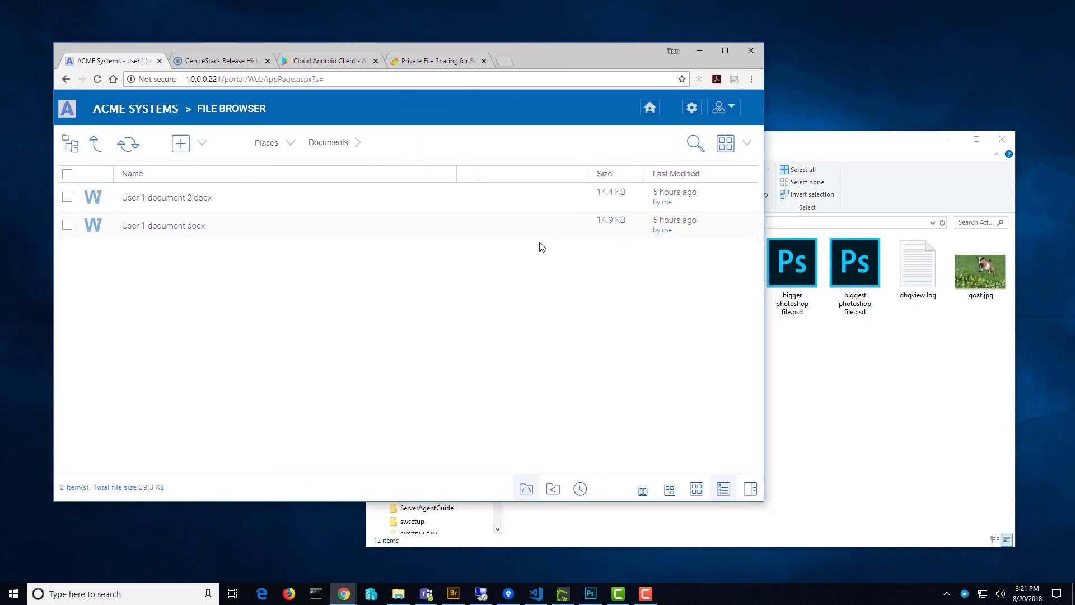
click(95, 147)
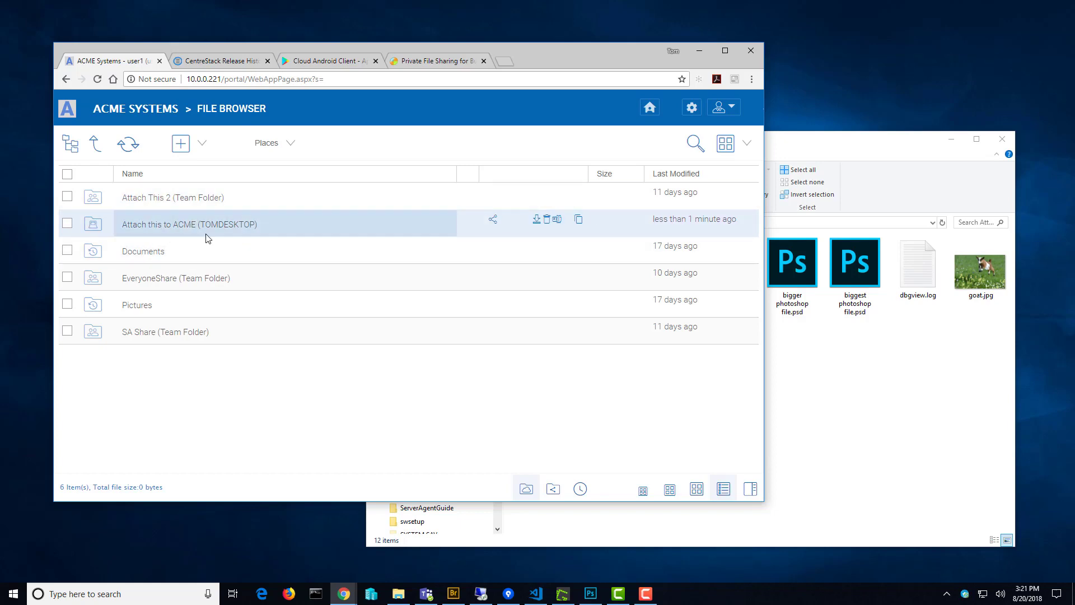
Open the attached folder in the portal, then bring File Explorer forward, repositioned and enlarged.
click(242, 230)
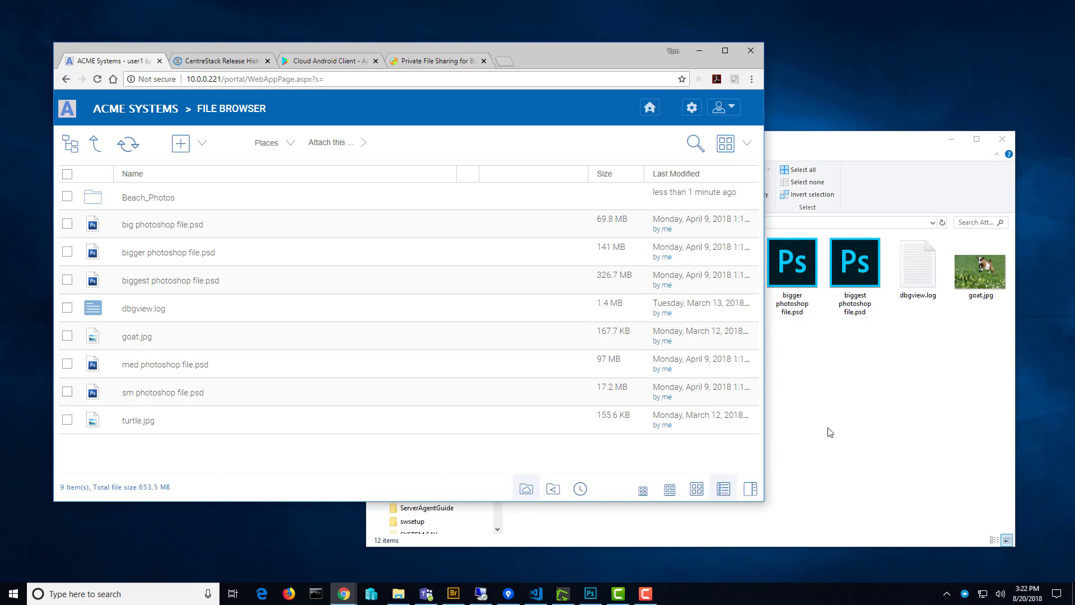
drag(582, 63, 605, 53)
drag(906, 141, 856, 149)
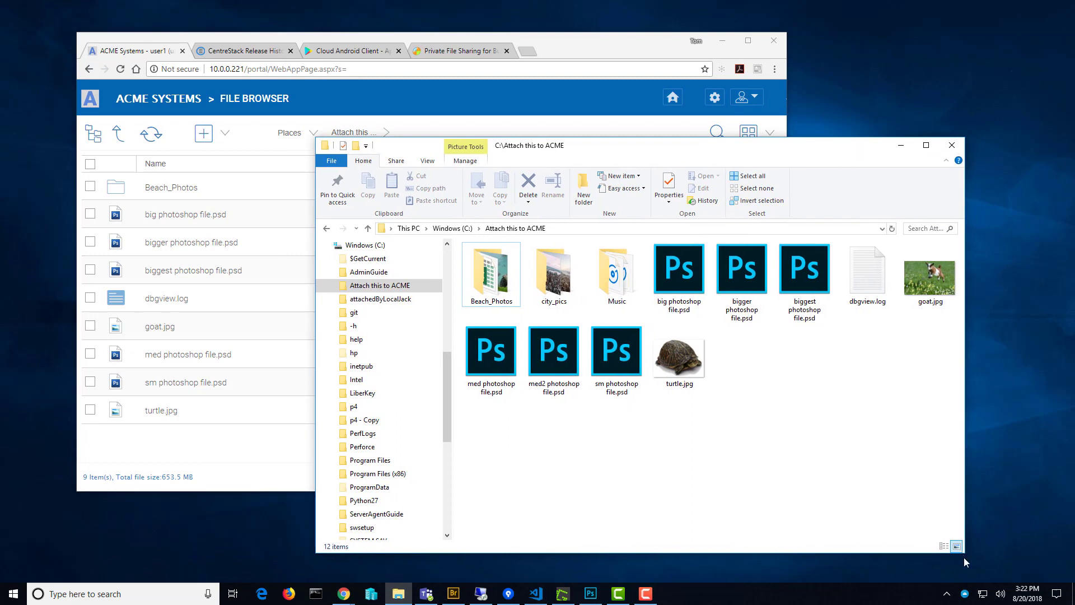
drag(1025, 558, 1030, 557)
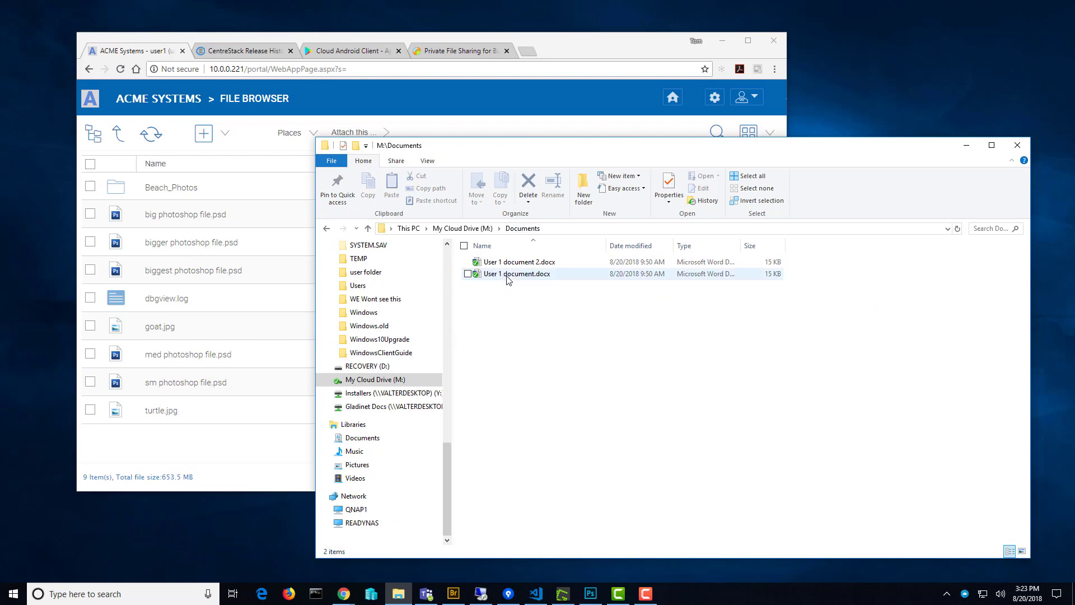
Start sharing User 1 document.docx and submit the invitee's e-mail address.
right_click(511, 277)
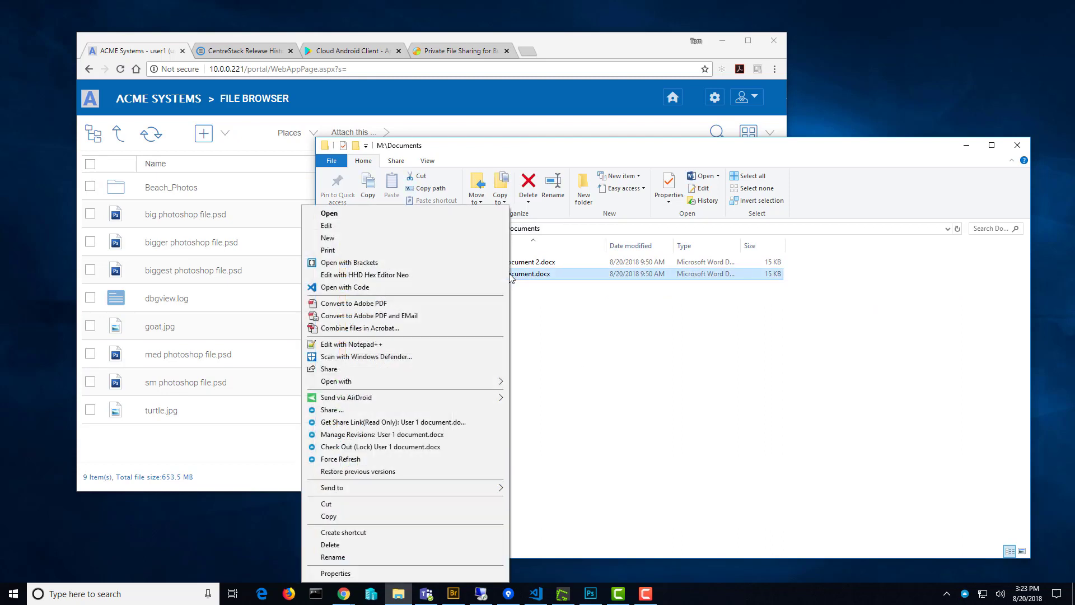
click(332, 410)
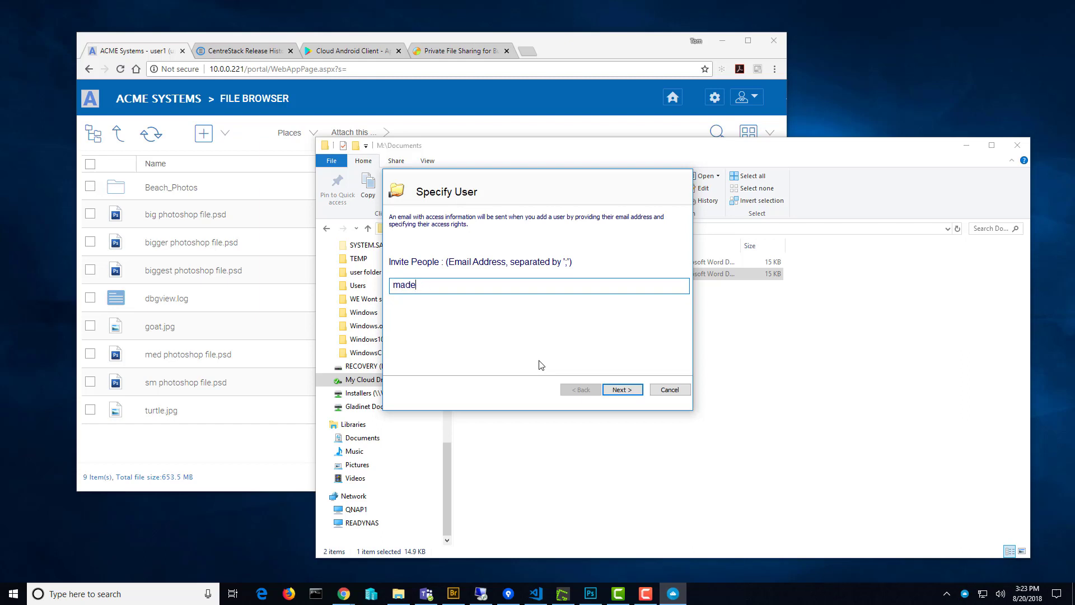
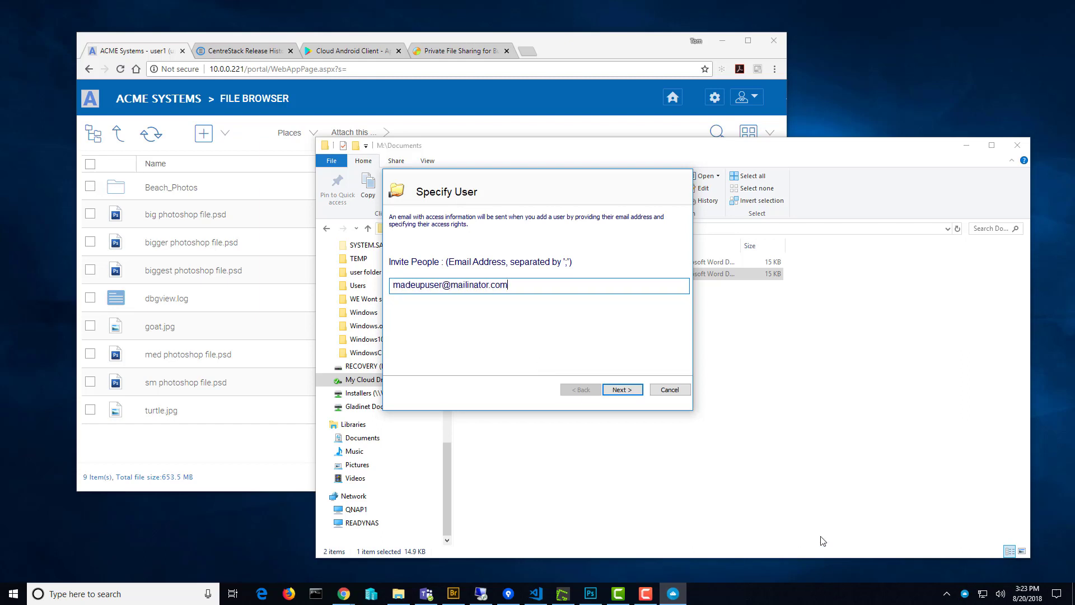
click(631, 393)
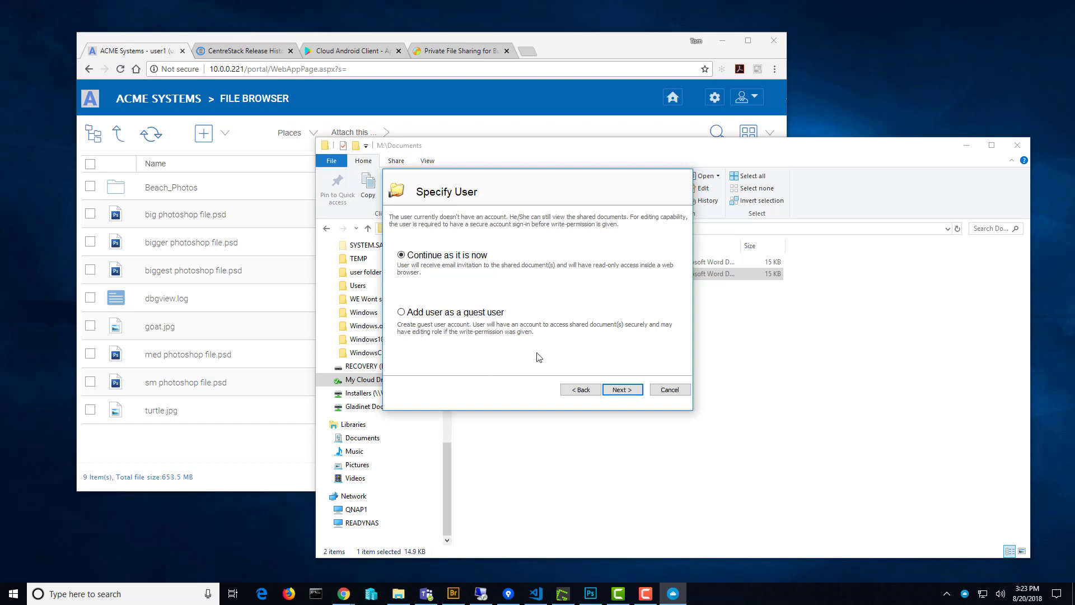
Add the invitee as a guest user with 7 Days expiry and Edit / Full-Control Access.
click(401, 312)
click(619, 392)
click(547, 239)
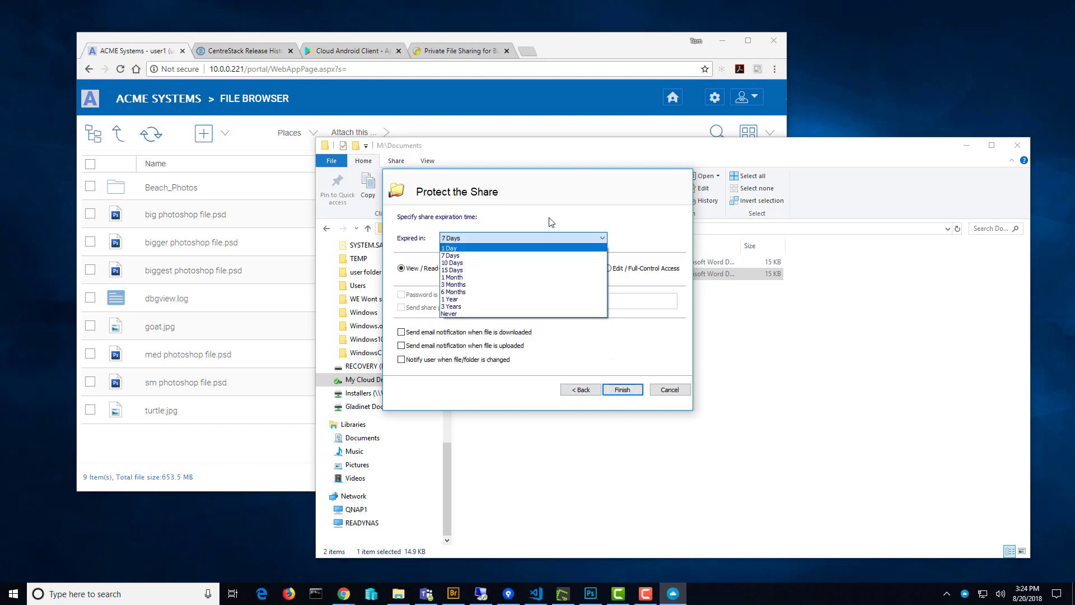
click(476, 251)
click(482, 242)
click(563, 230)
click(608, 268)
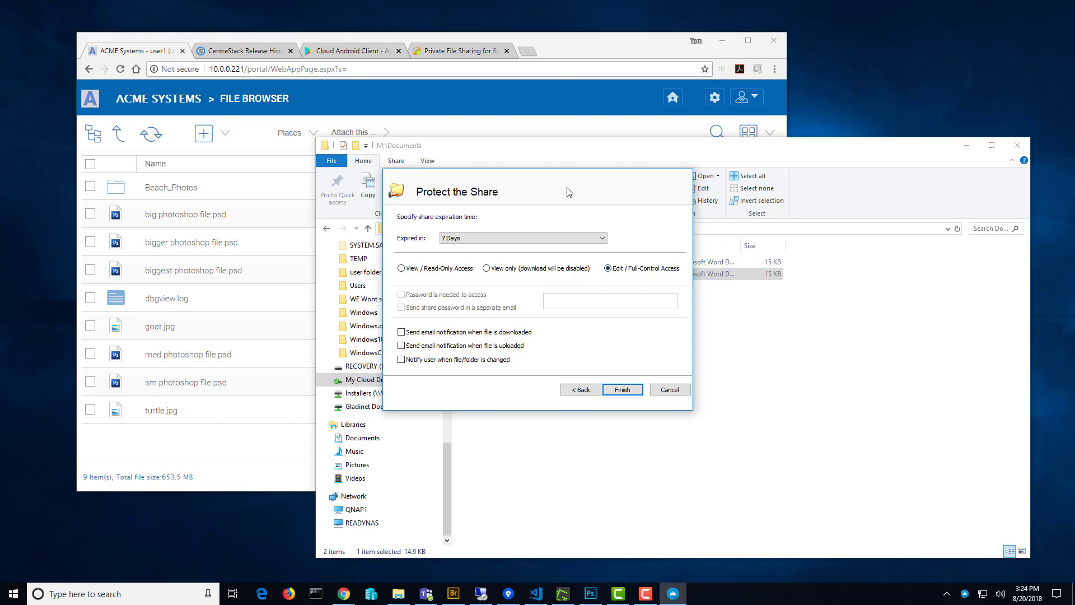
click(623, 391)
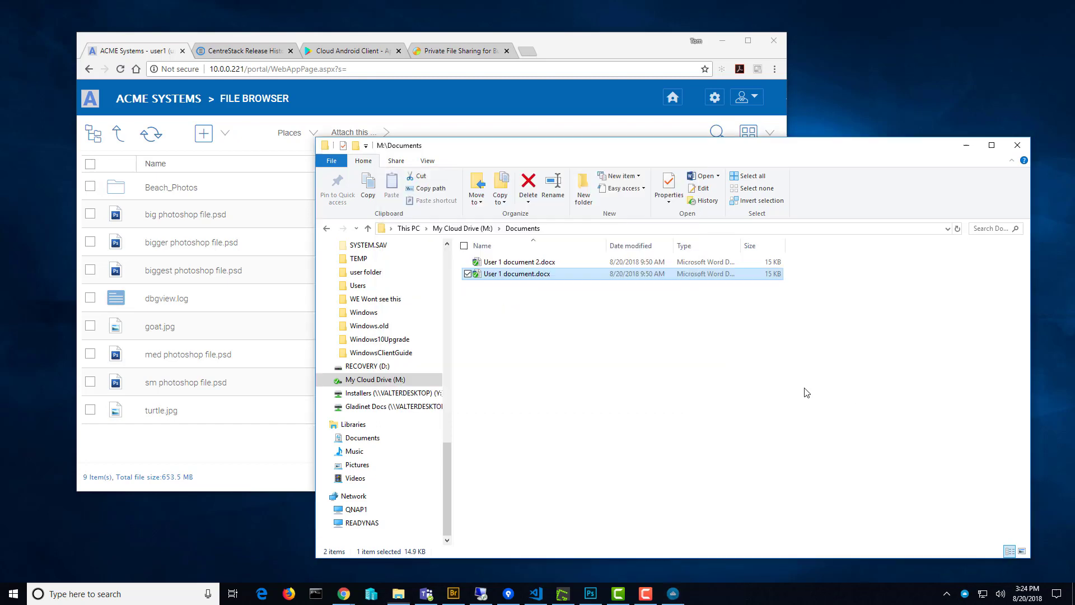
Go up to the top-level folders and list shared items via the Info Panel's Sharing and Collaboration.
click(627, 53)
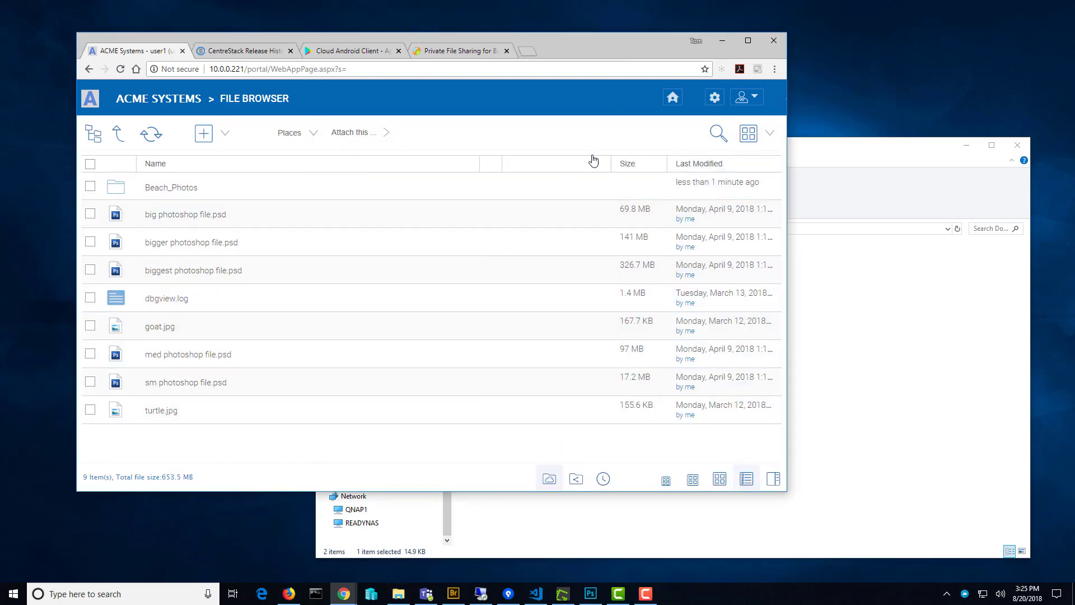
click(118, 133)
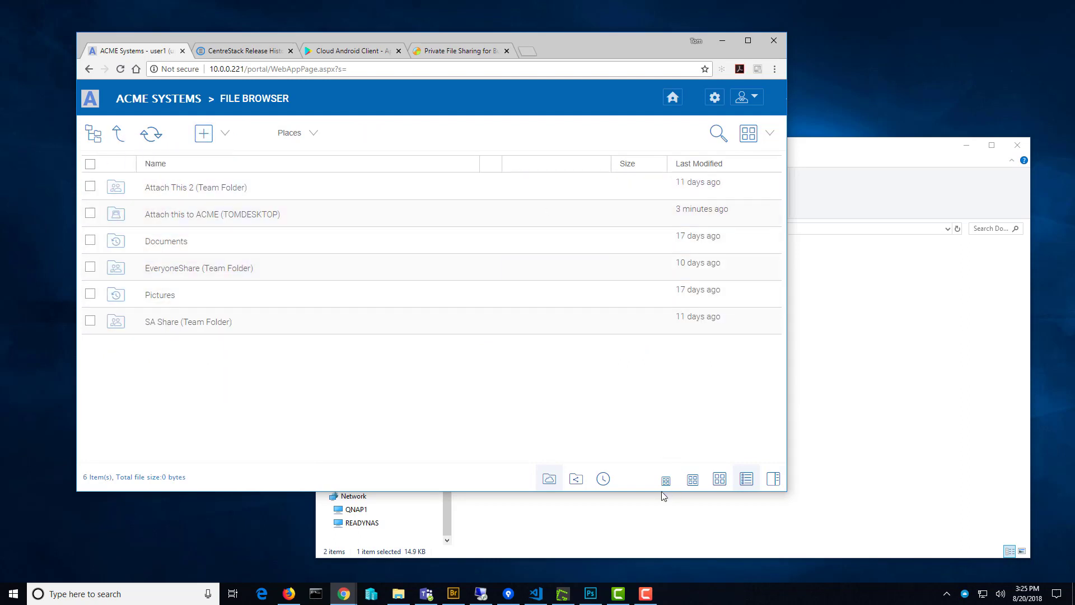
click(775, 479)
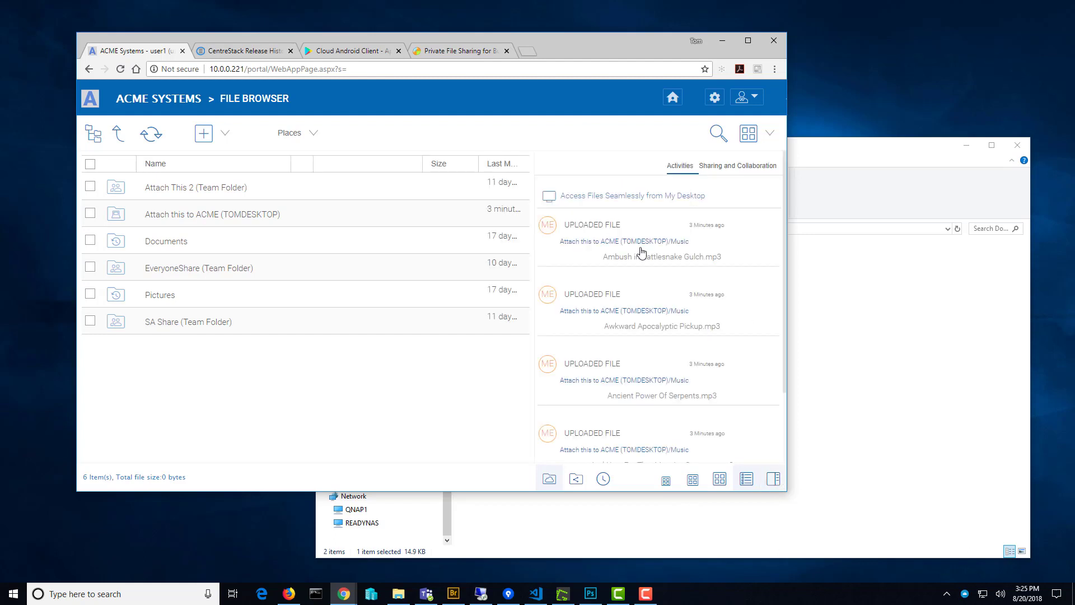
click(741, 167)
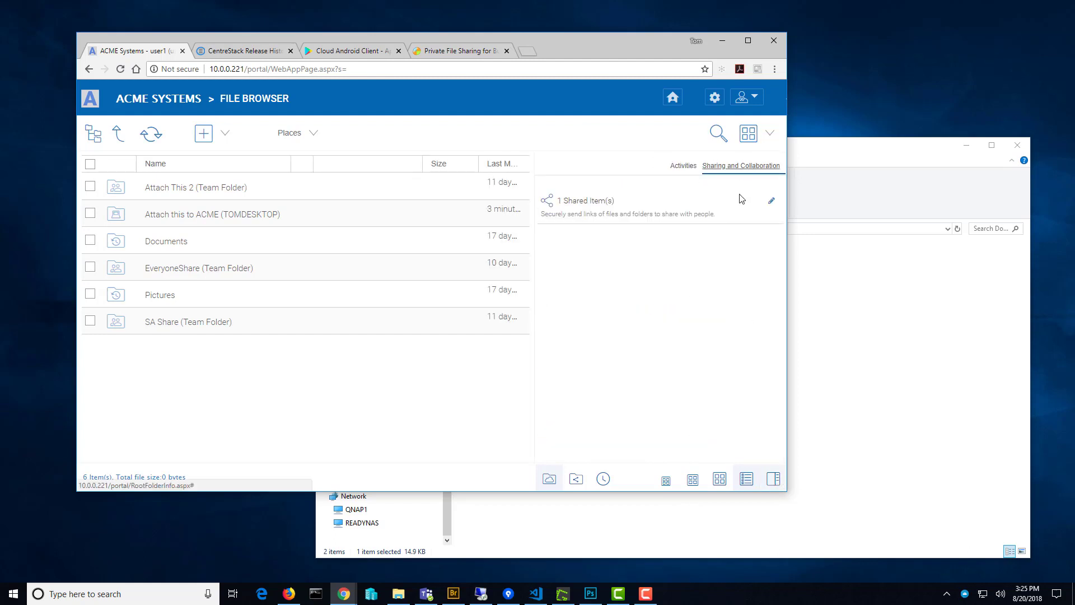
click(771, 202)
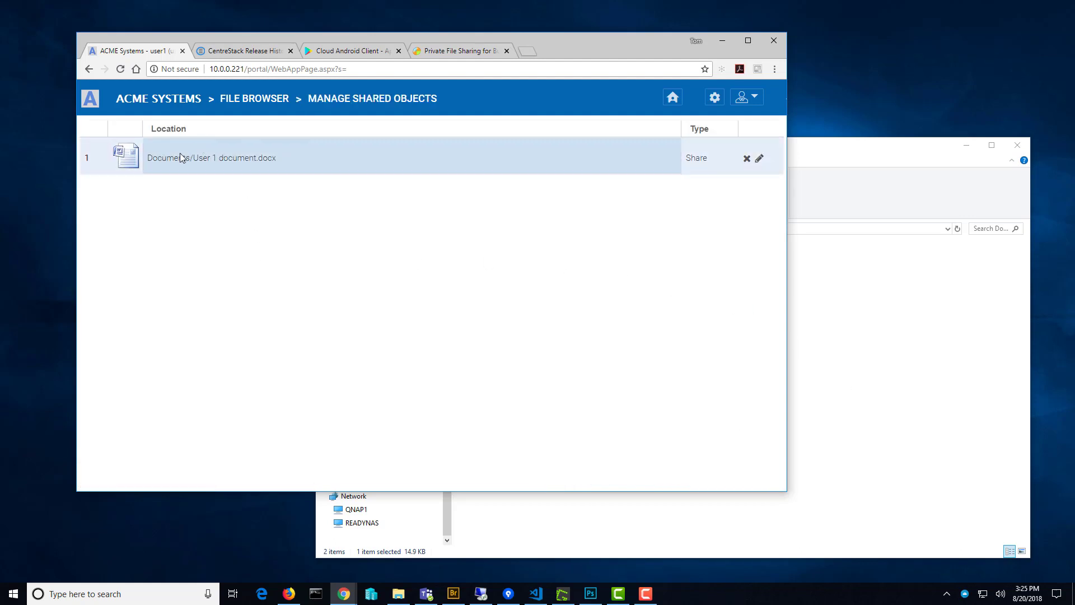
Review the sharing details for User 1 document.docx, then check the invitee's inbox in Firefox.
click(760, 160)
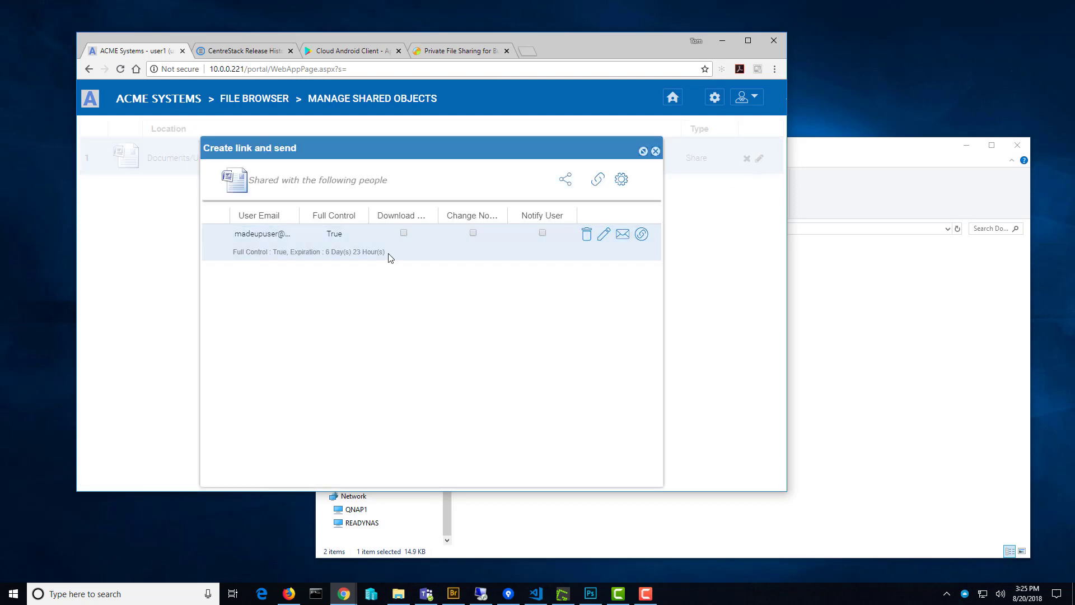
drag(299, 216, 373, 216)
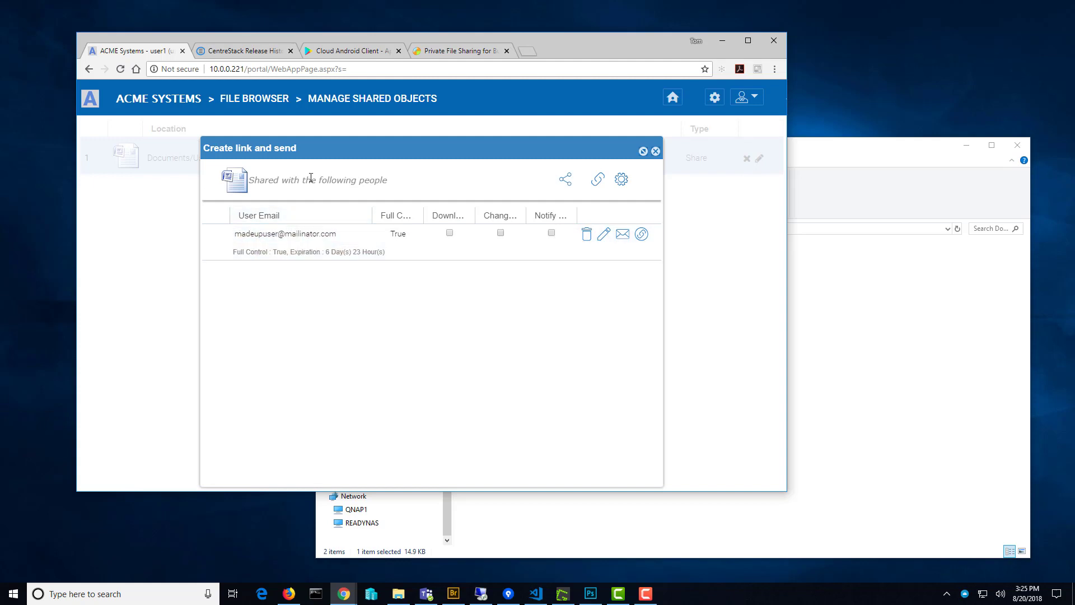
click(656, 151)
click(289, 594)
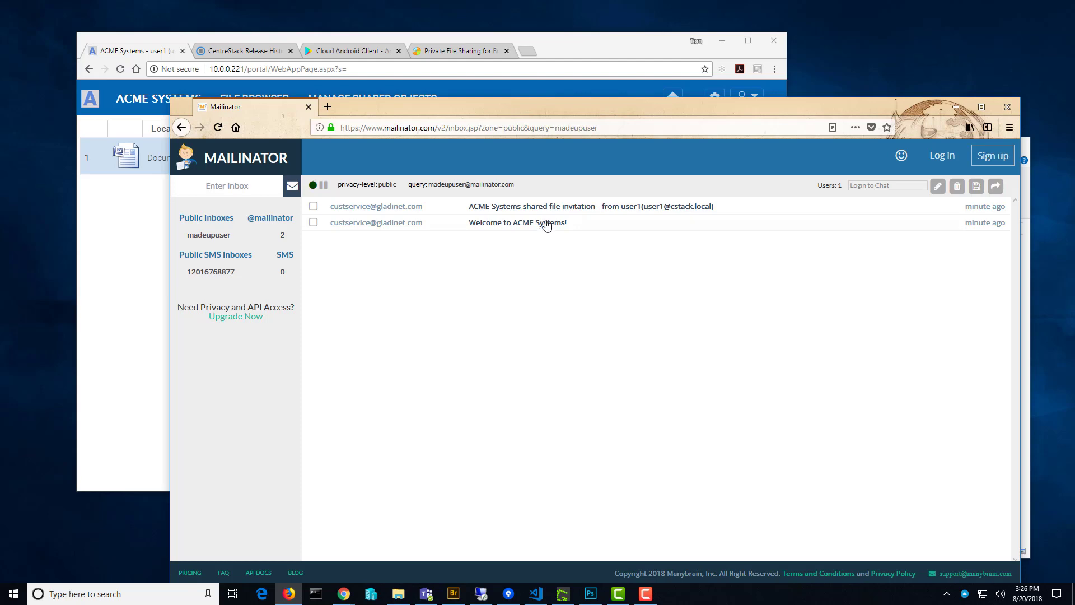
Open the Welcome to ACME Systems! e-mail and paste its username into the portal login.
click(544, 224)
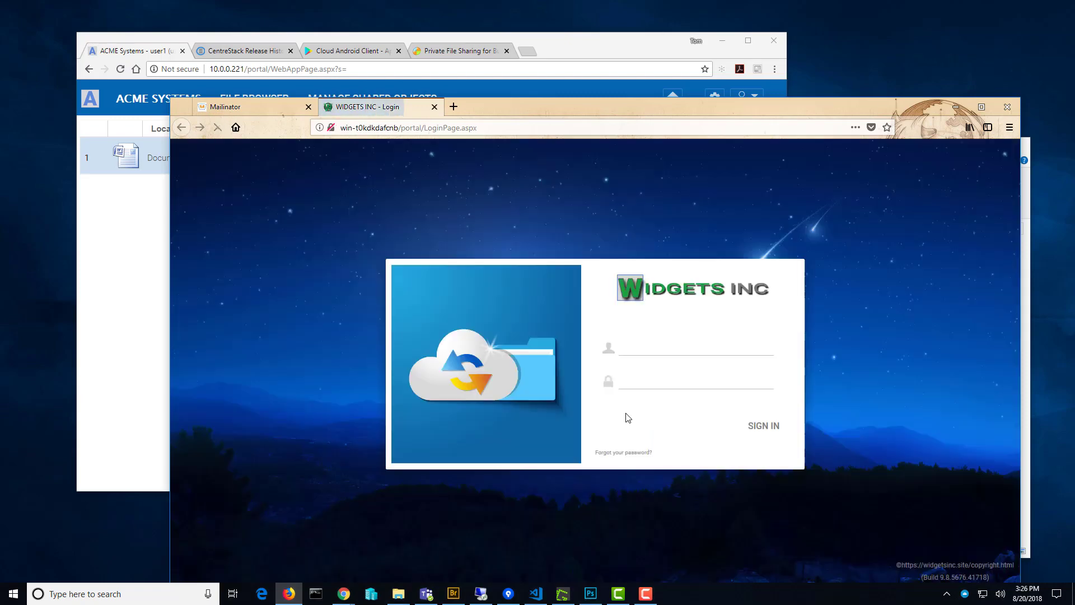
click(262, 104)
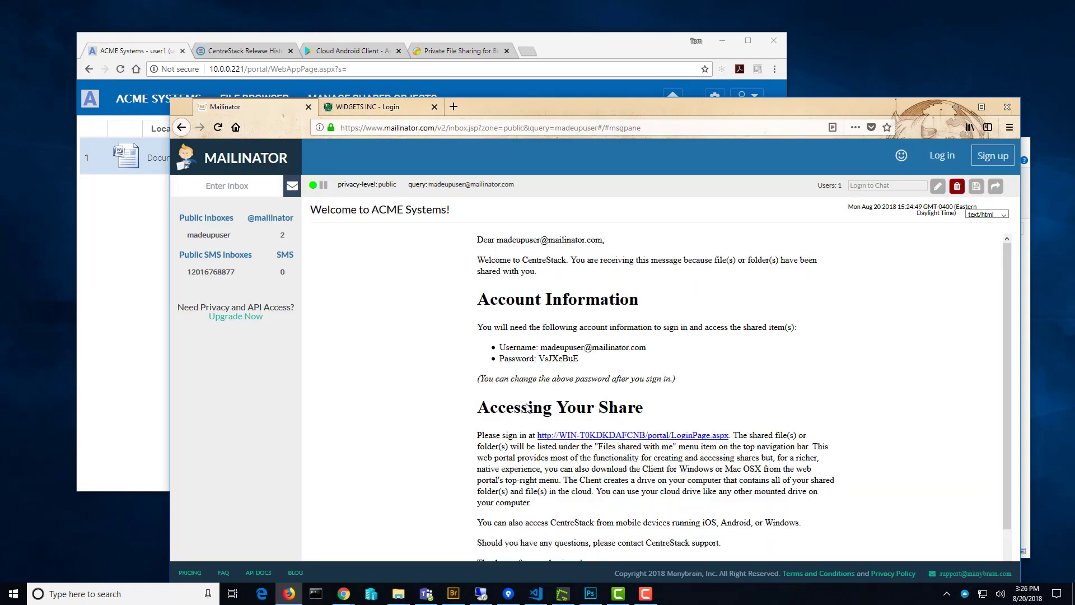
drag(541, 348, 647, 349)
key(ctrl+c)
click(638, 349)
key(ctrl+v)
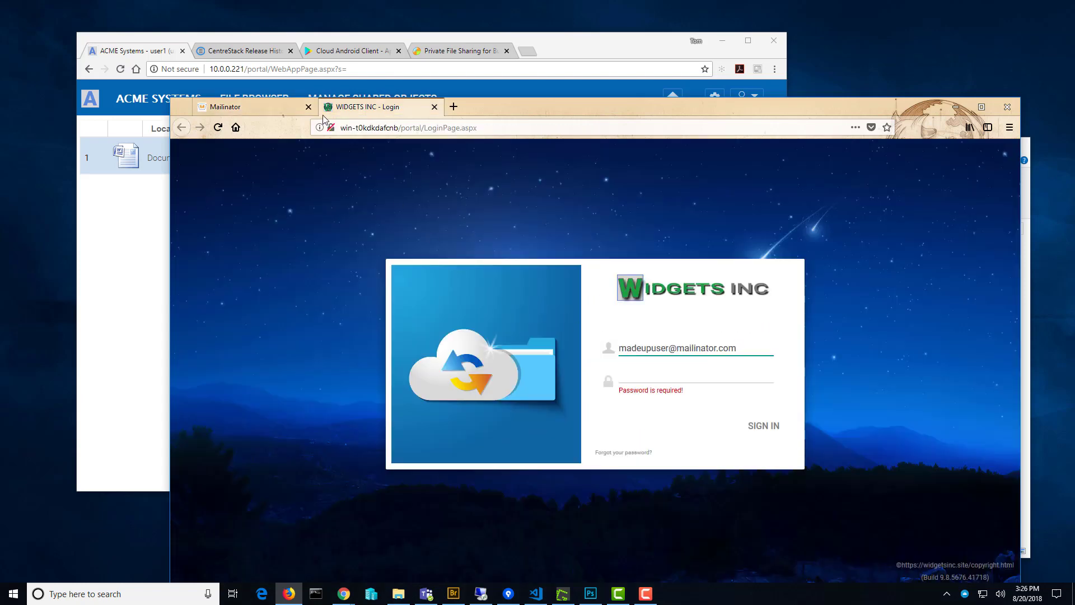
Paste the temporary password from the e-mail into the login and sign in.
click(257, 109)
drag(539, 359, 586, 370)
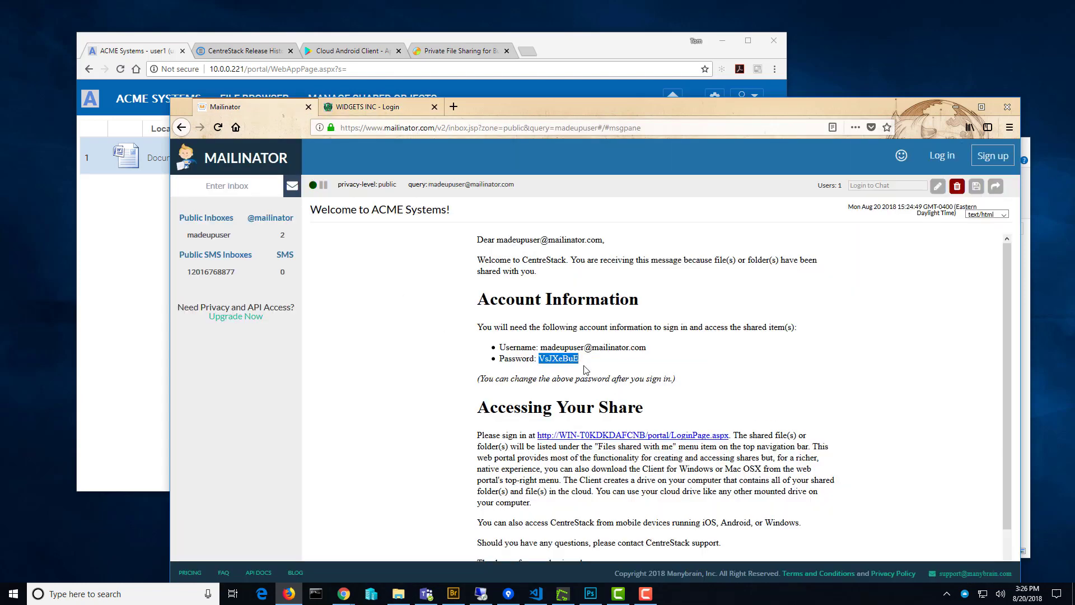
click(367, 107)
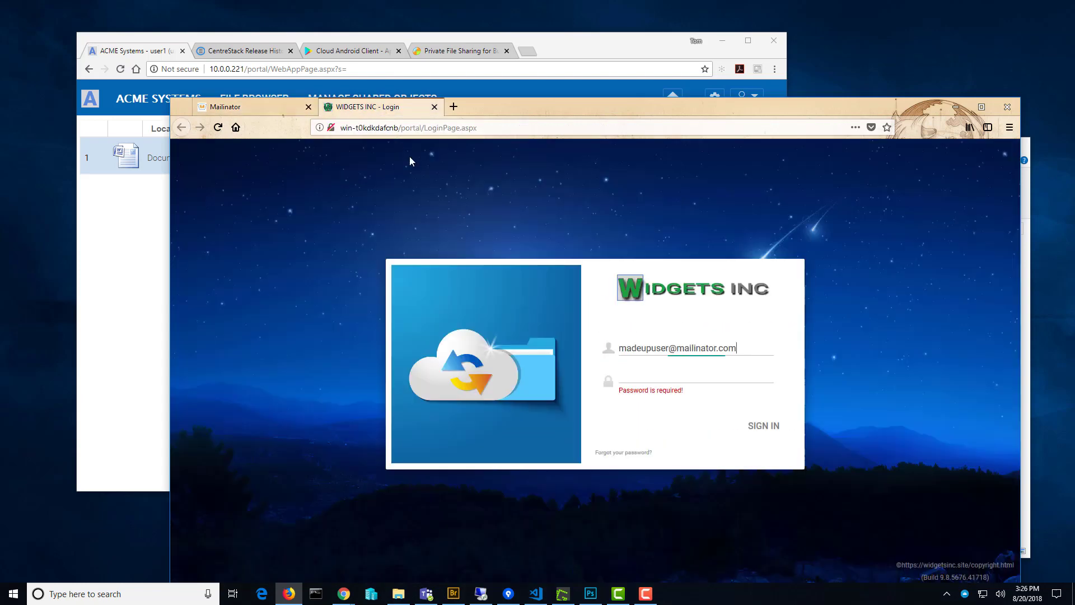
click(640, 377)
key(ctrl+v)
key(Return)
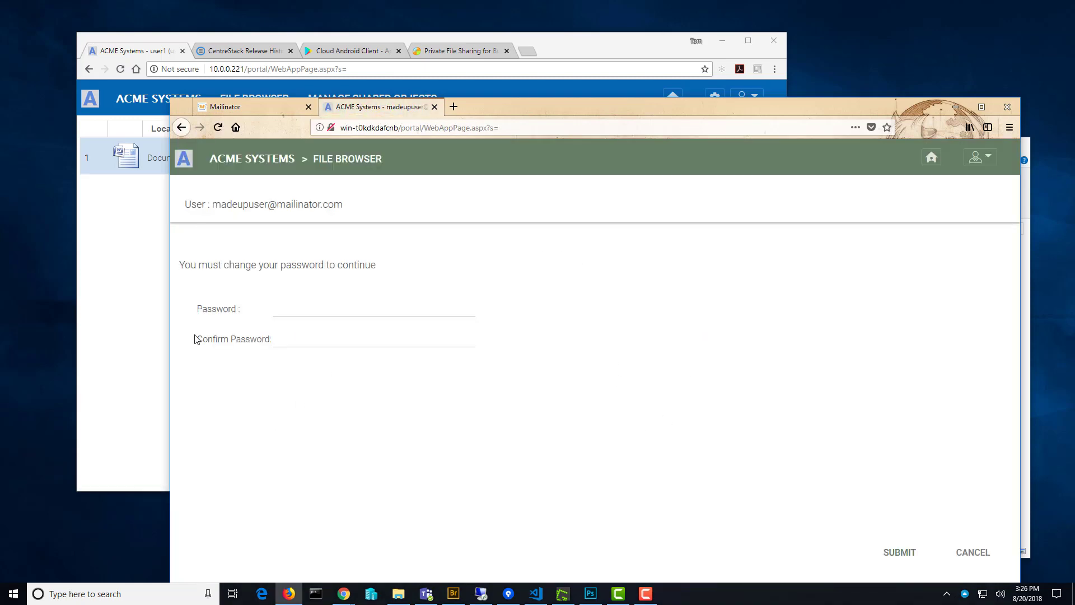
Enter and confirm a new password for the invited user and submit it.
drag(525, 115, 562, 94)
click(396, 298)
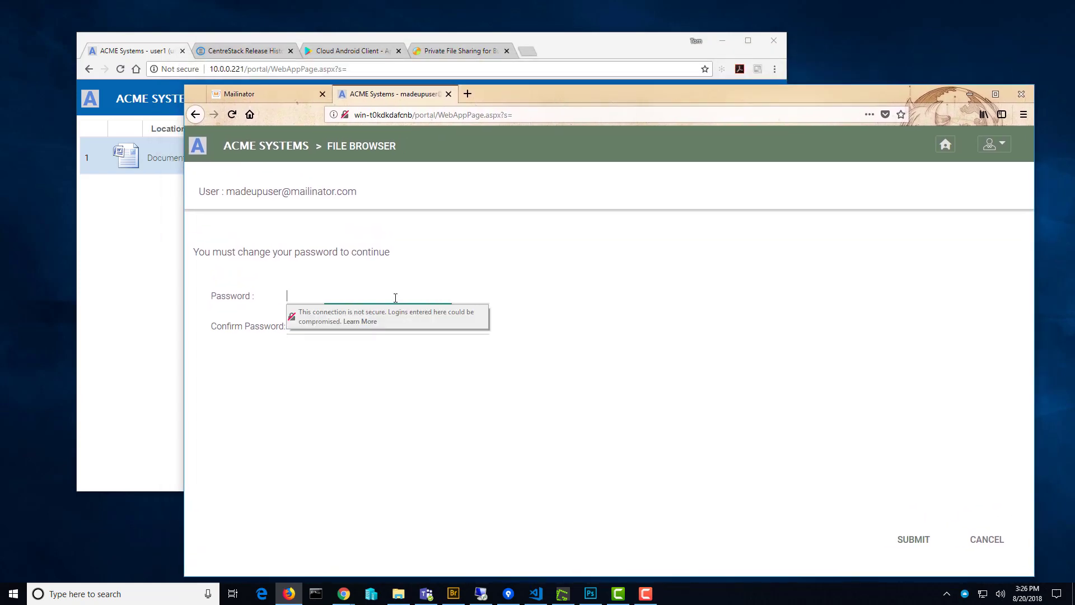
text(*********)
key(Tab)
text(*******)
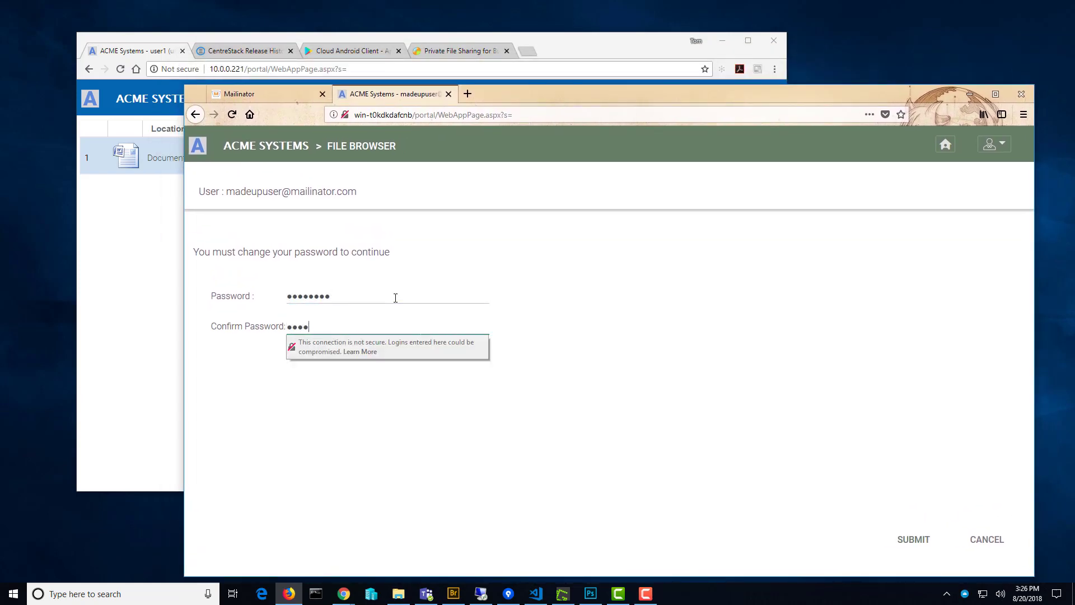
key(Return)
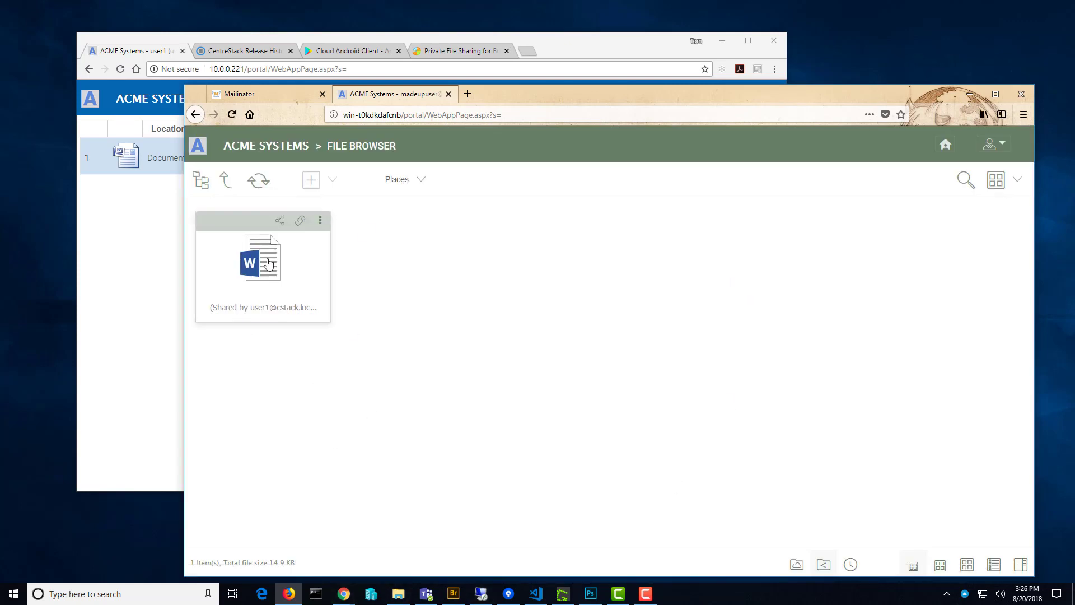
Show the shared Word document's Open With/Download menu, then move the Attach this to ACME window right.
click(320, 221)
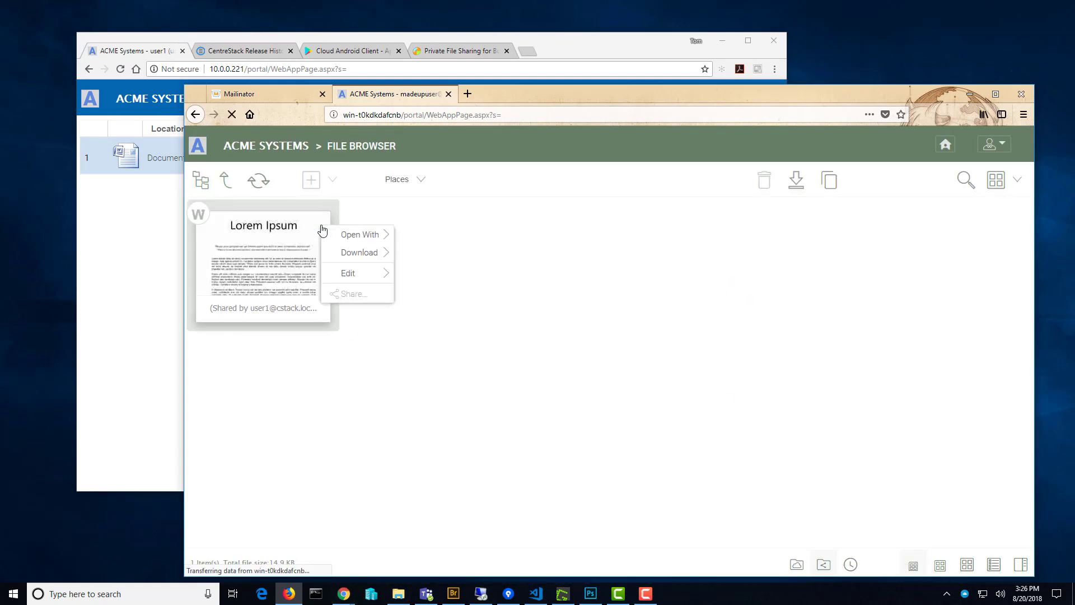
mouse_move(370, 252)
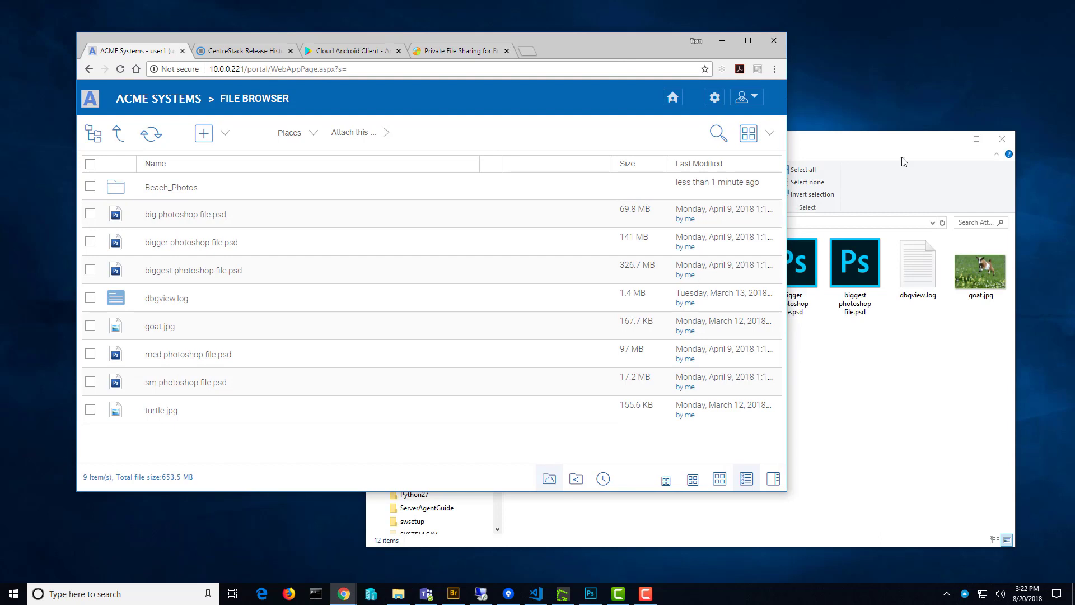
click(863, 149)
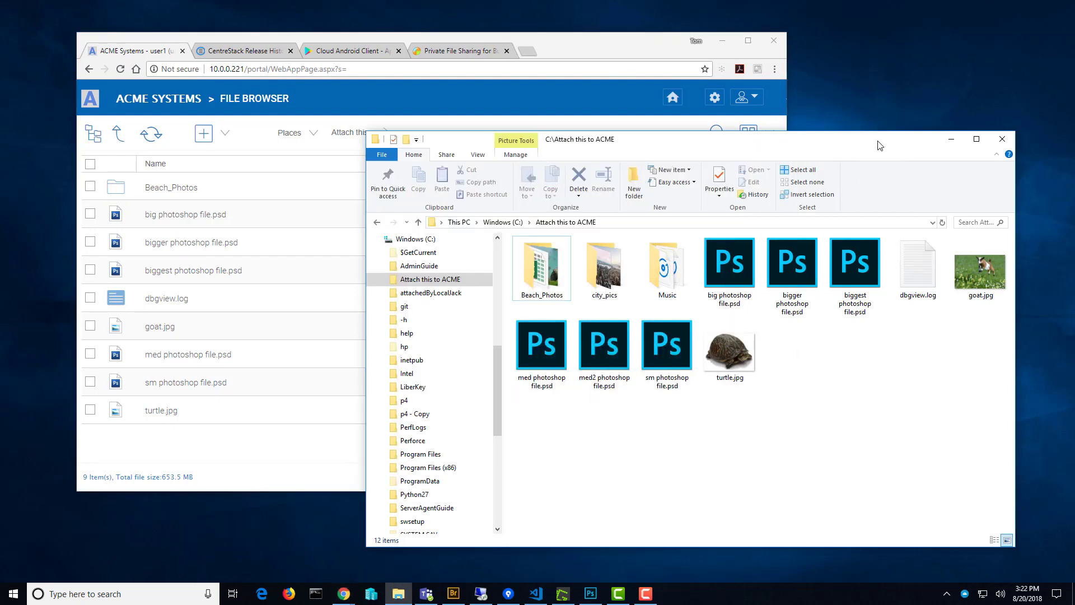
drag(864, 145, 915, 146)
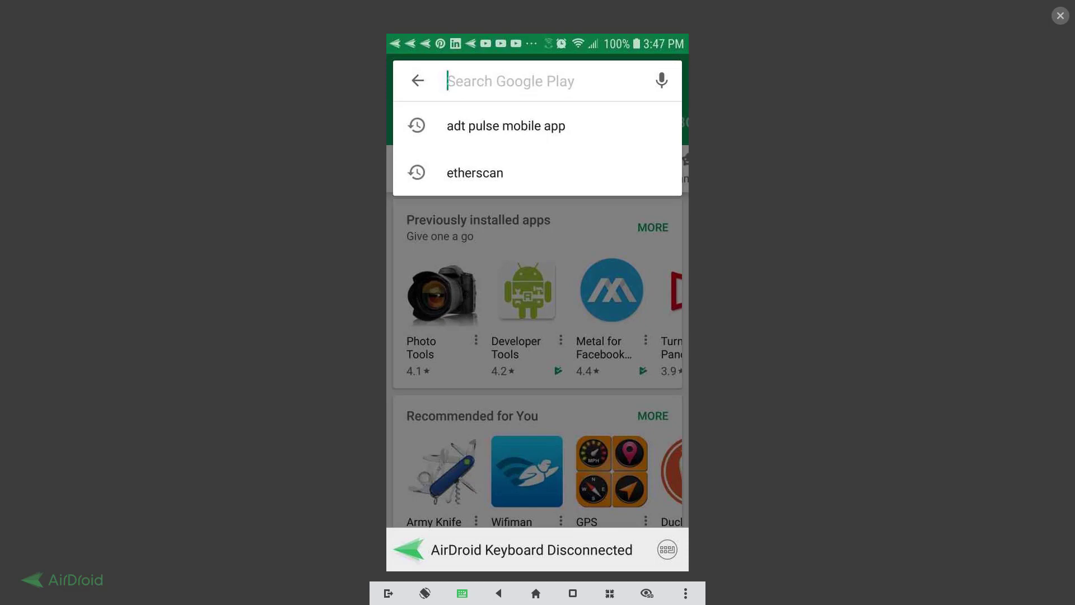
Search Google Play for gladinet cloud, review the description and install Cloud Android Client.
key(Return)
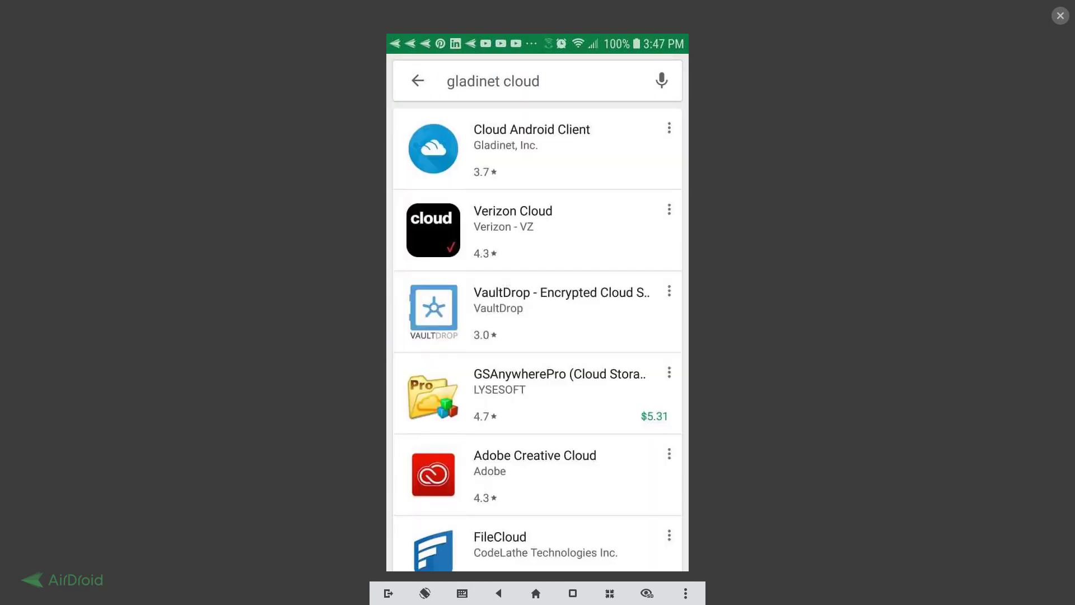
click(535, 137)
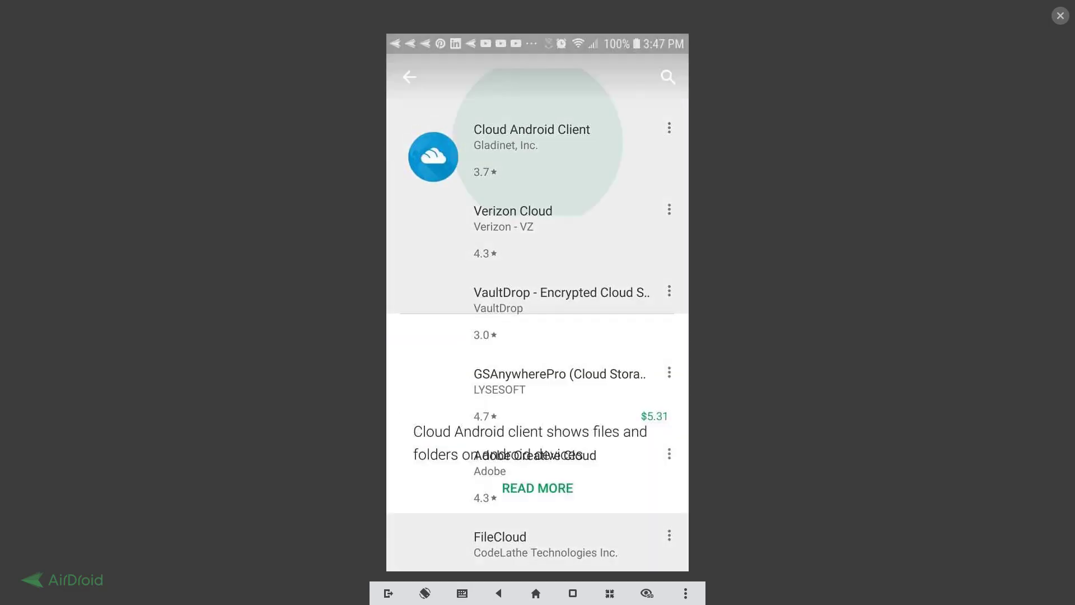
scroll(537, 347, down, 2)
click(538, 372)
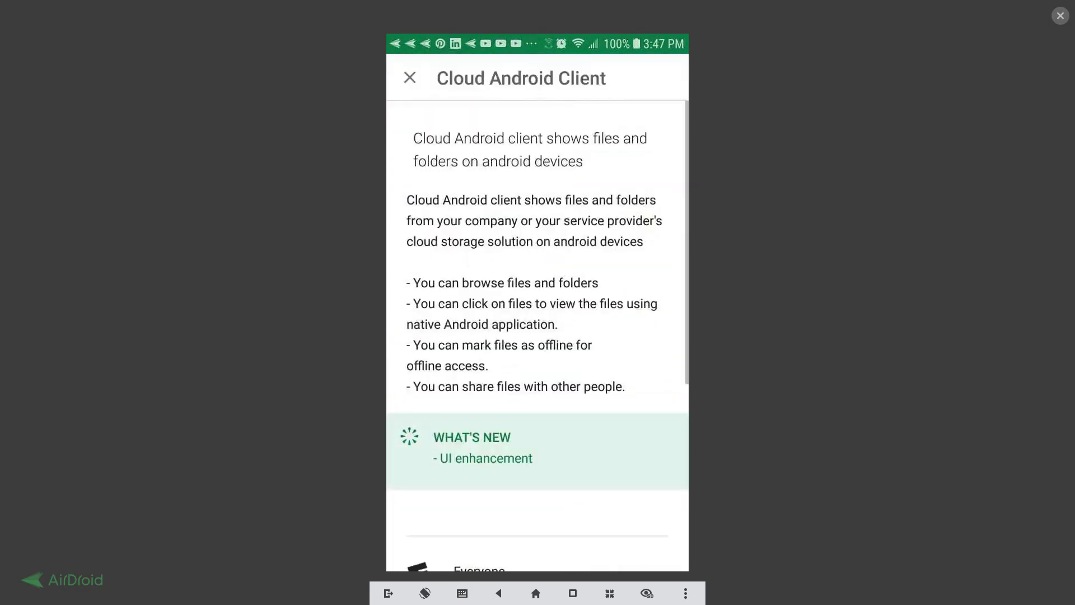
scroll(538, 336, down, 2)
scroll(538, 336, up, 2)
click(410, 77)
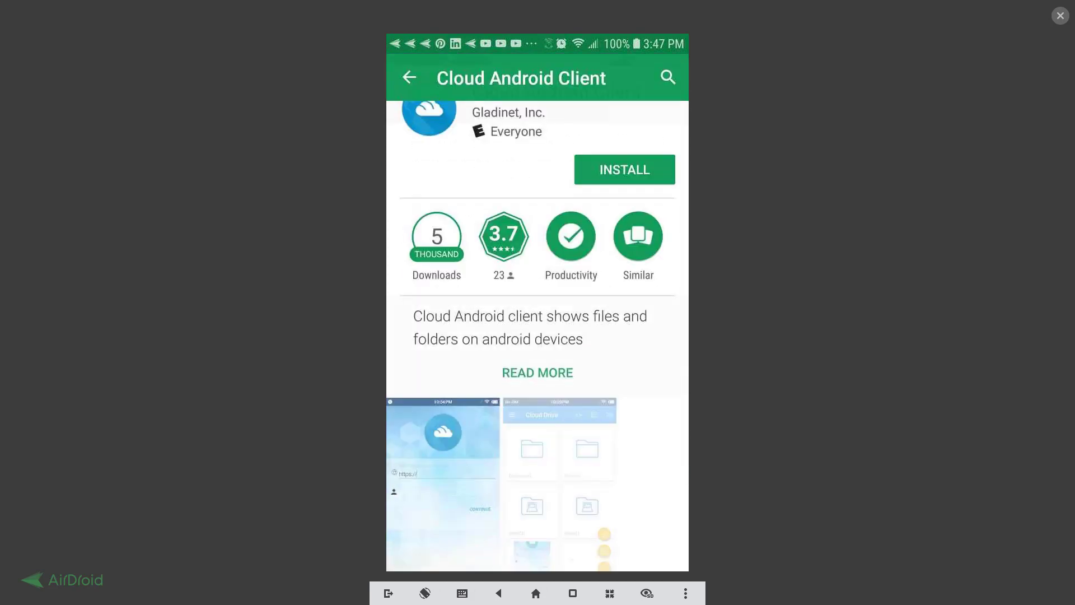
click(625, 170)
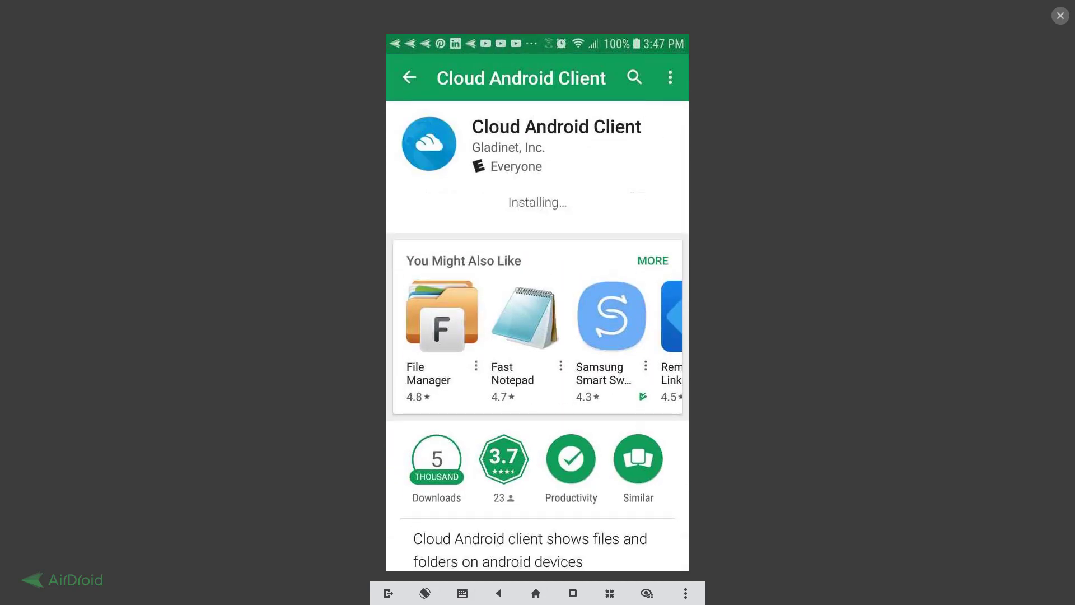
Launch the app, allow storage access and connect to server 10.0.0.221.
click(608, 203)
click(620, 365)
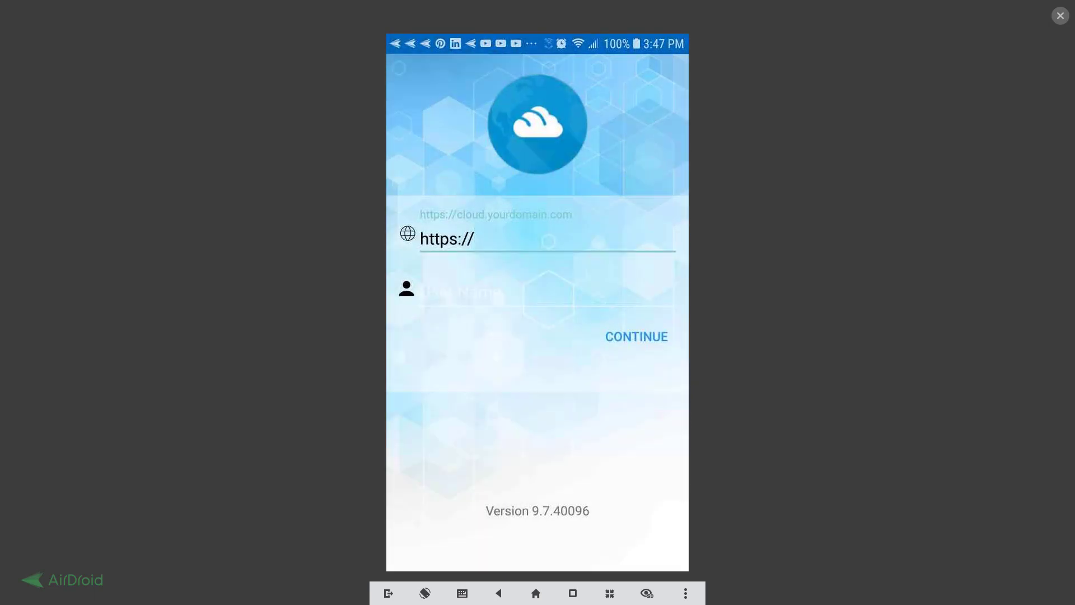
click(477, 239)
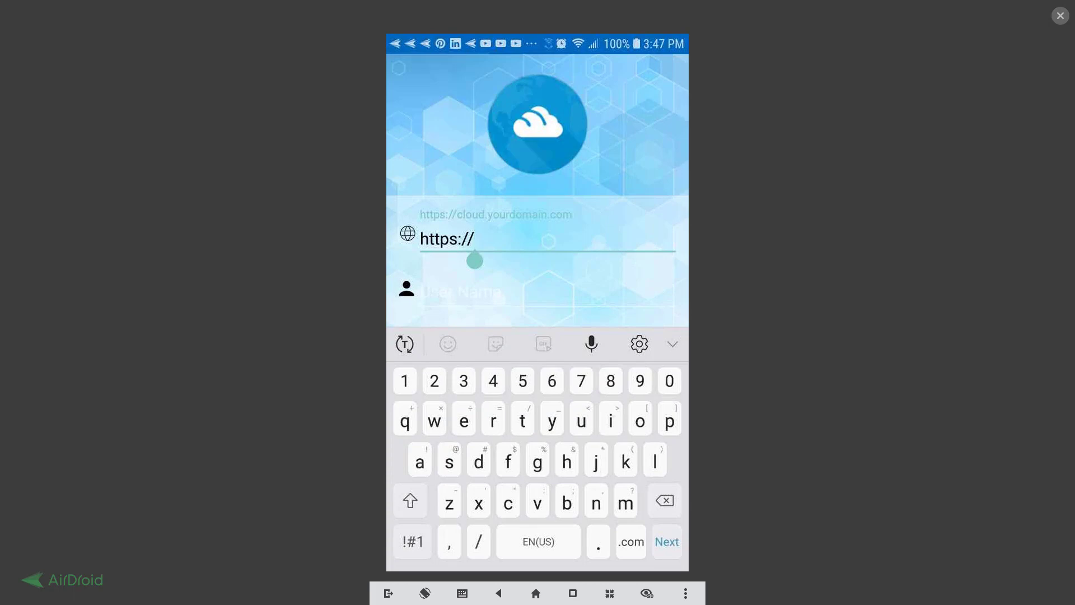
text(10)
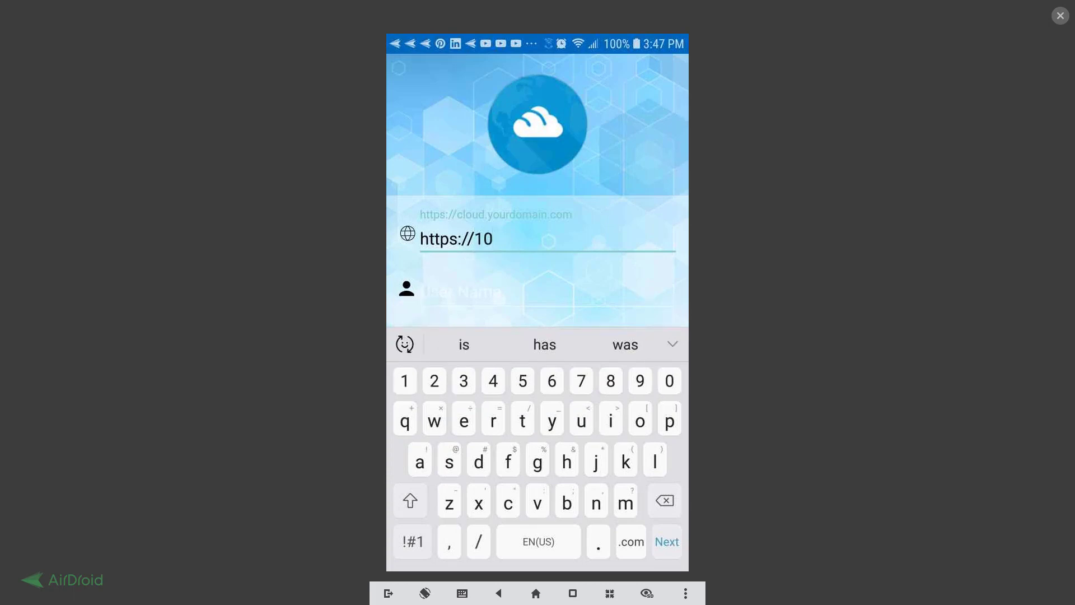
text(.0.0)
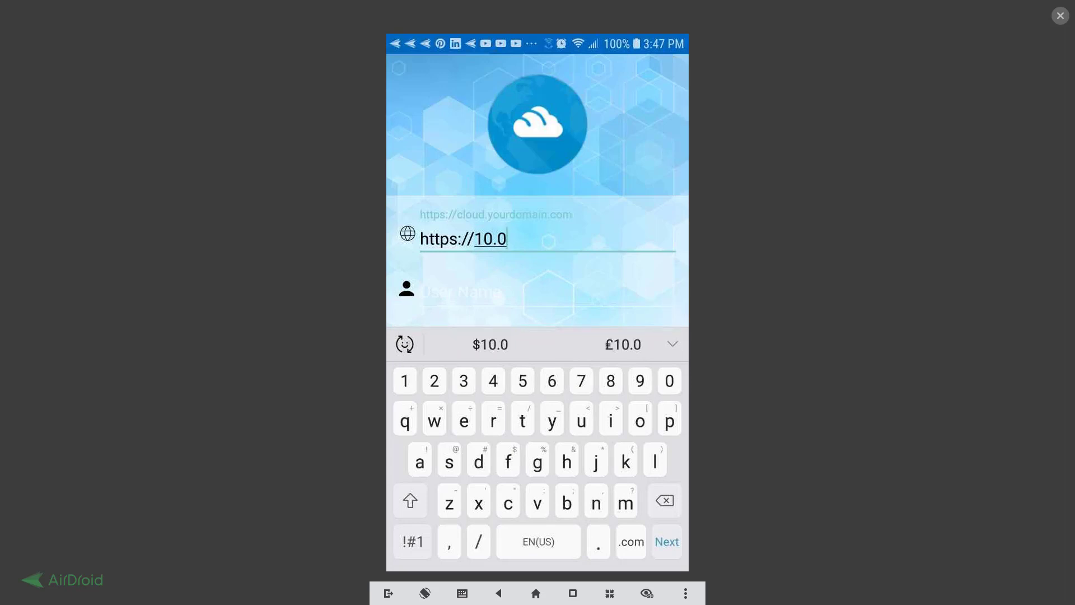
text(.0.)
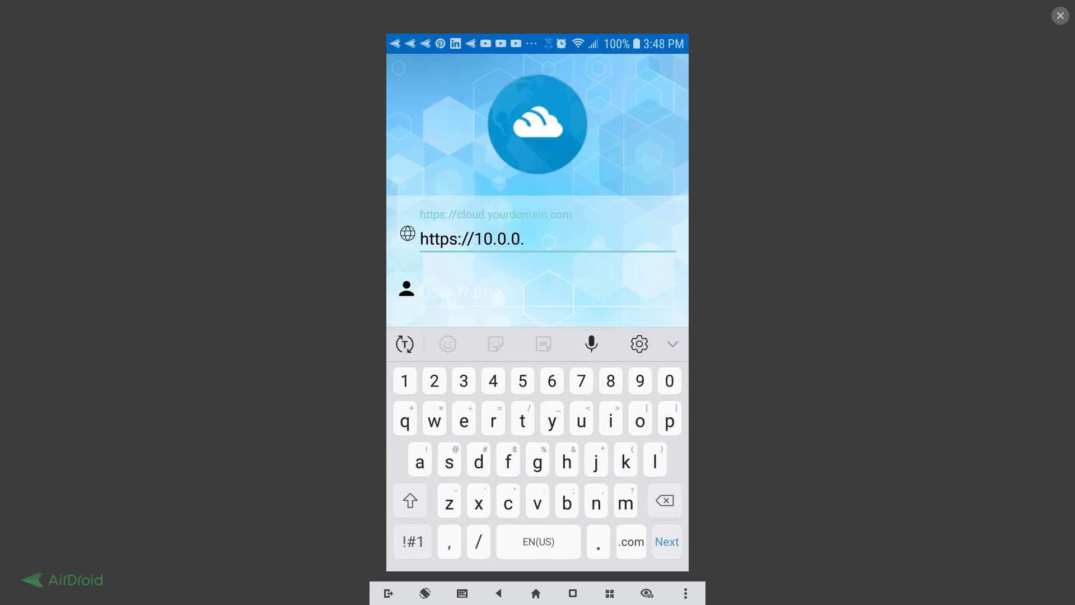
text(22)
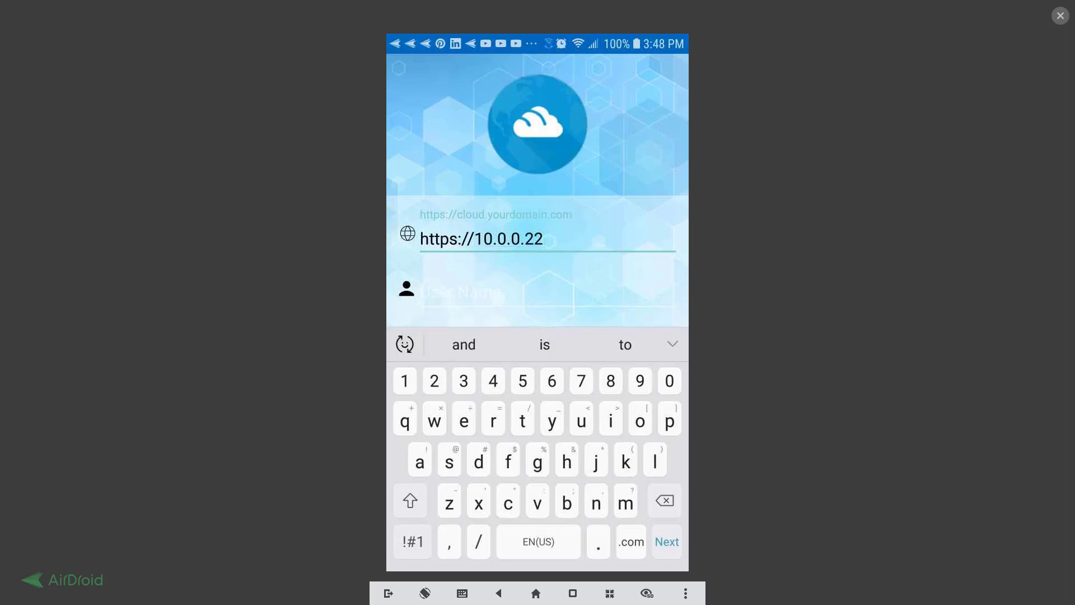
text(1)
key(Return)
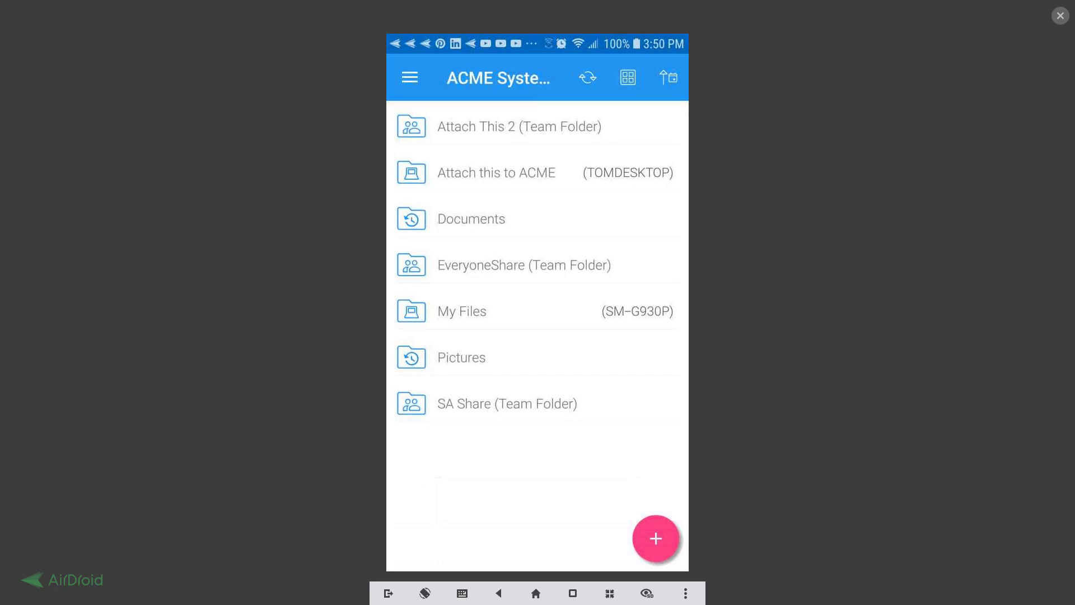
click(472, 219)
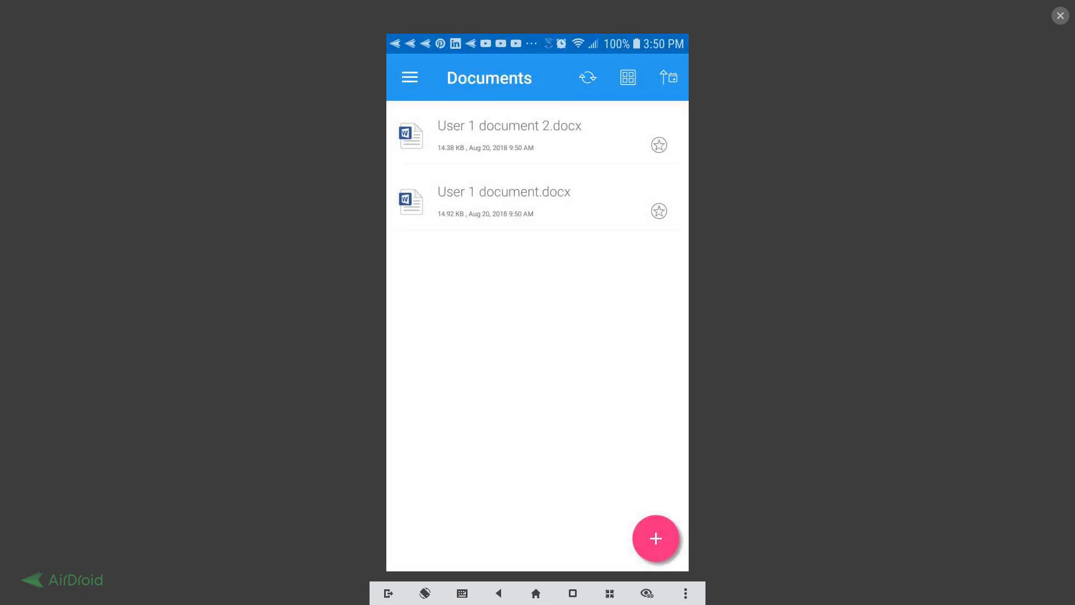
click(504, 192)
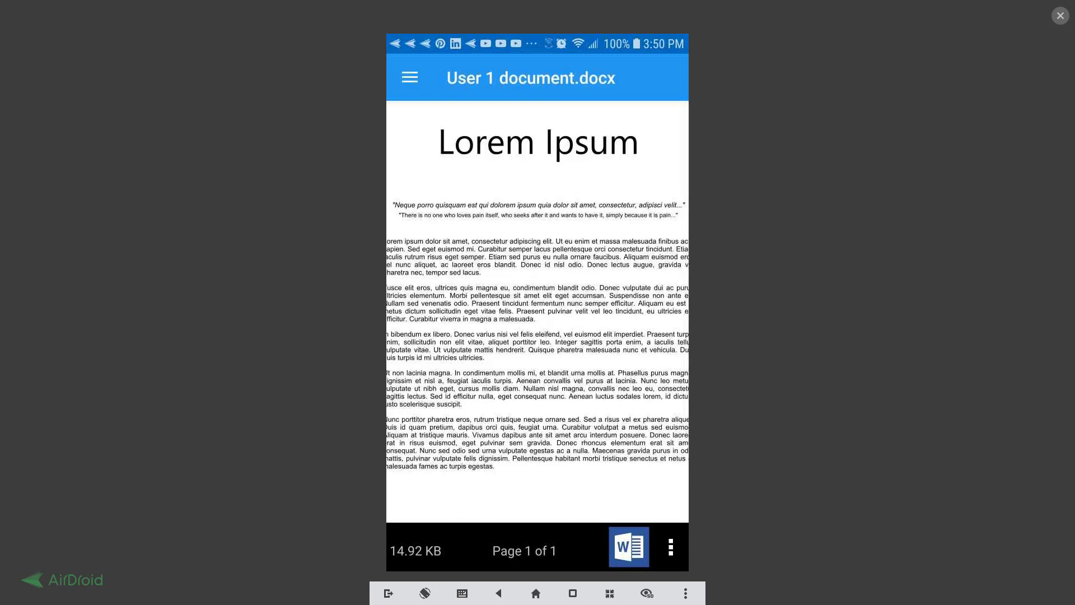
scroll(538, 312, down, 2)
scroll(538, 312, up, 2)
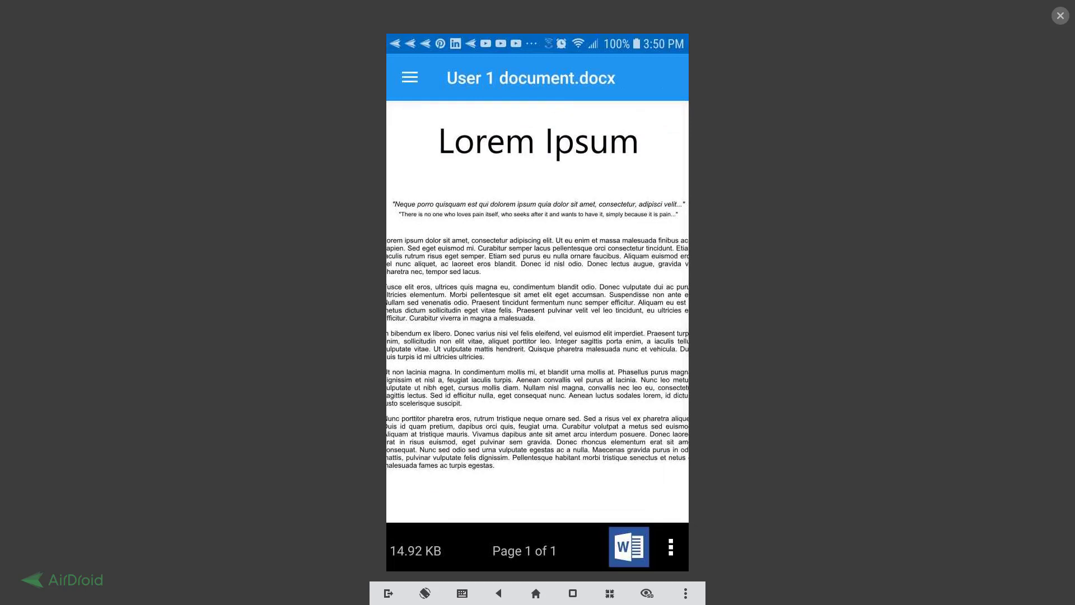
click(410, 77)
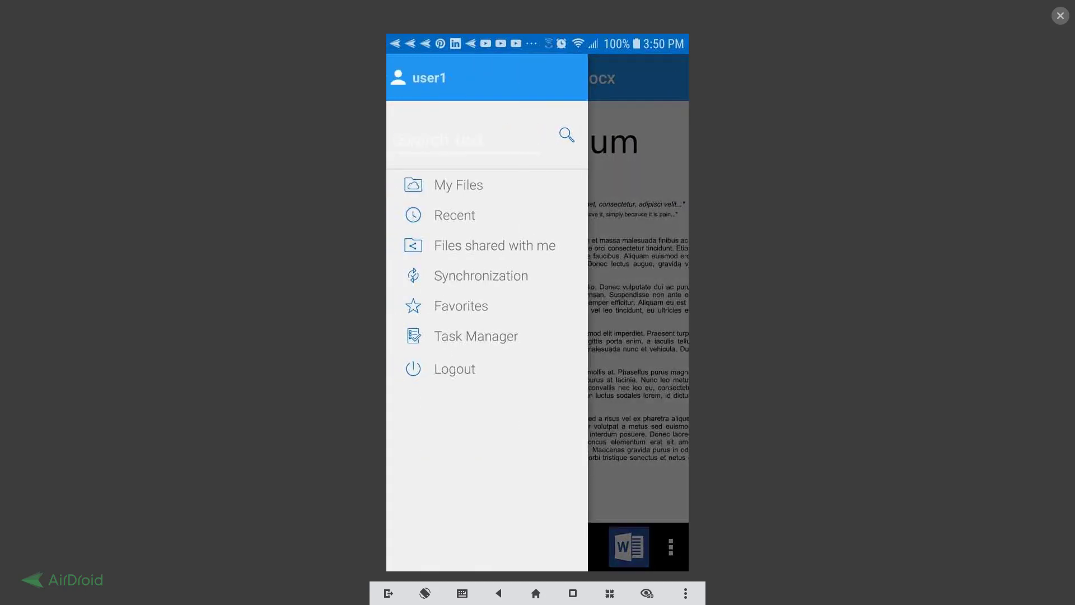
click(459, 185)
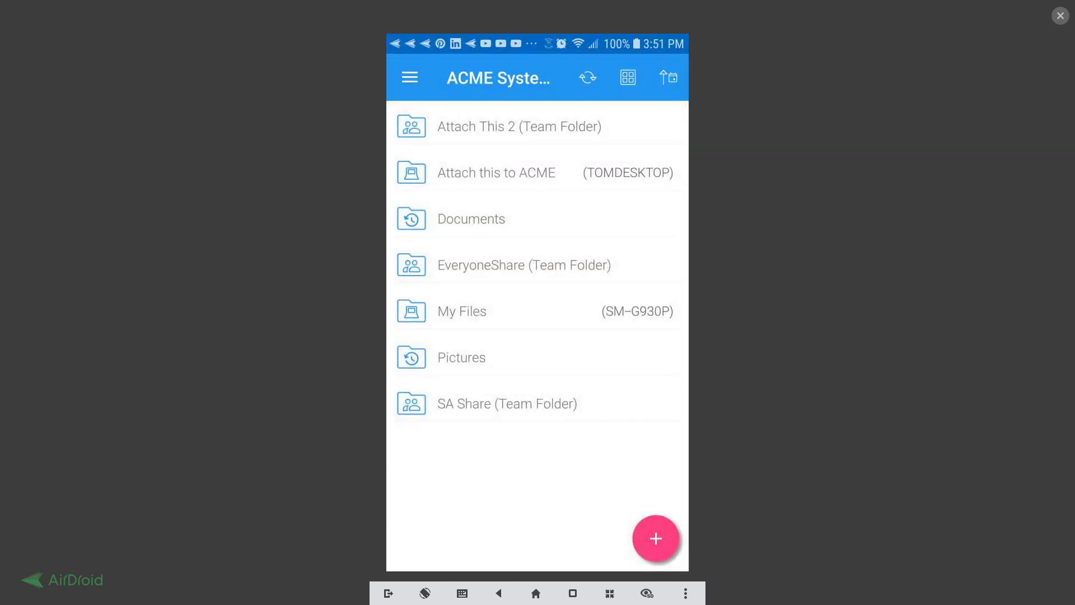
Open Alice Document.rtf from the SA Share team folder in Word, allowing online conversion.
click(506, 404)
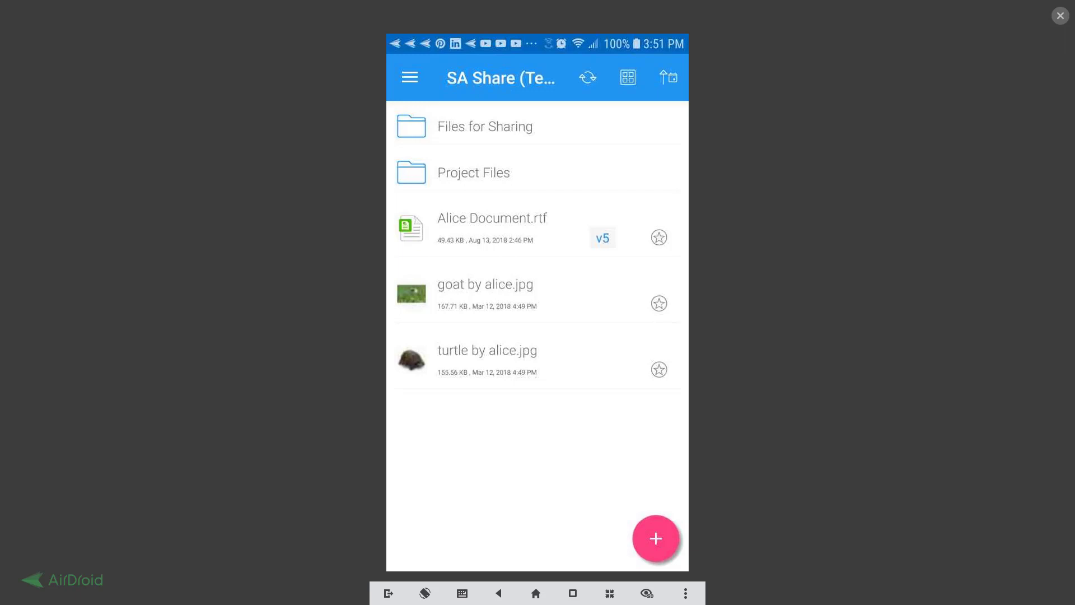
click(493, 219)
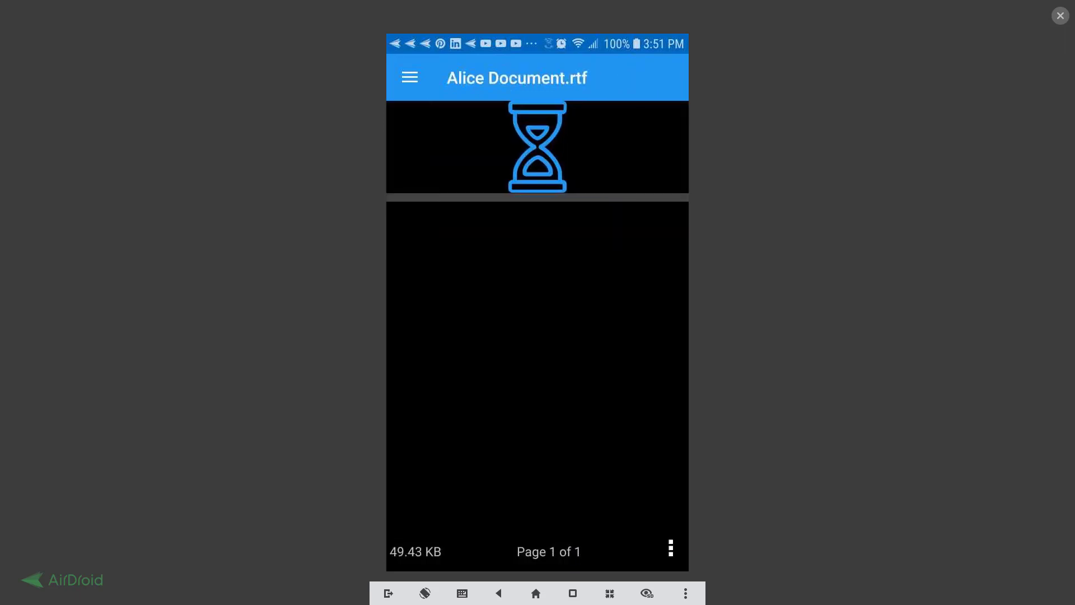
click(671, 547)
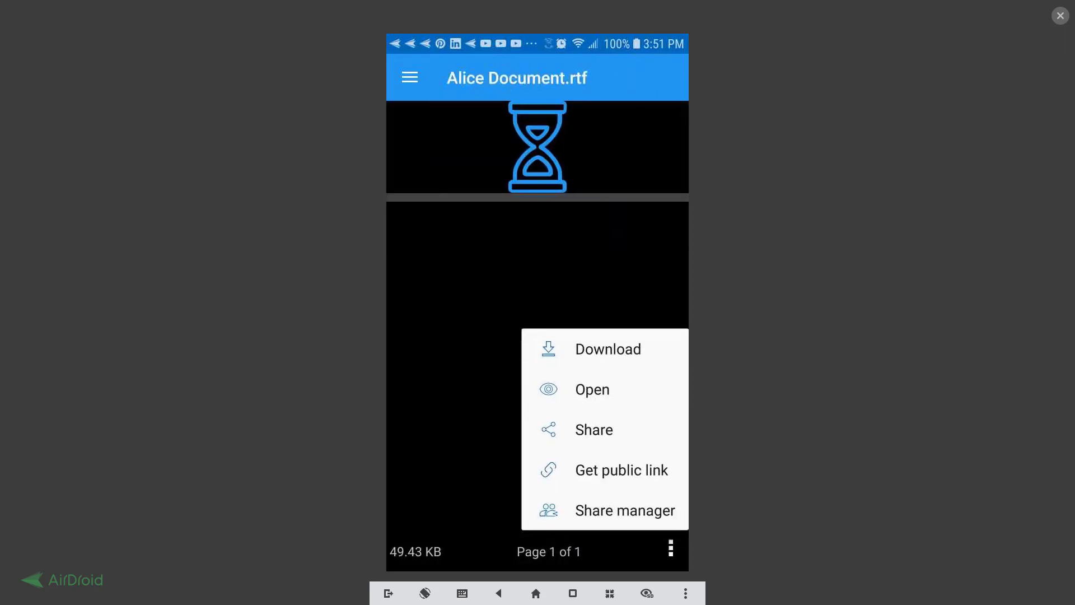
click(593, 390)
click(575, 394)
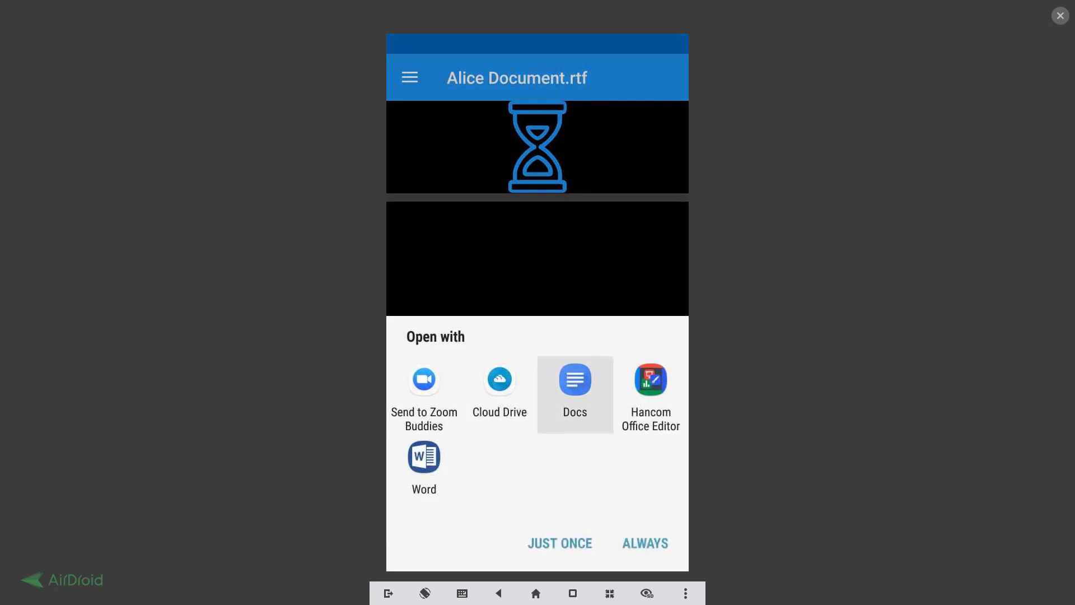
click(424, 468)
click(560, 544)
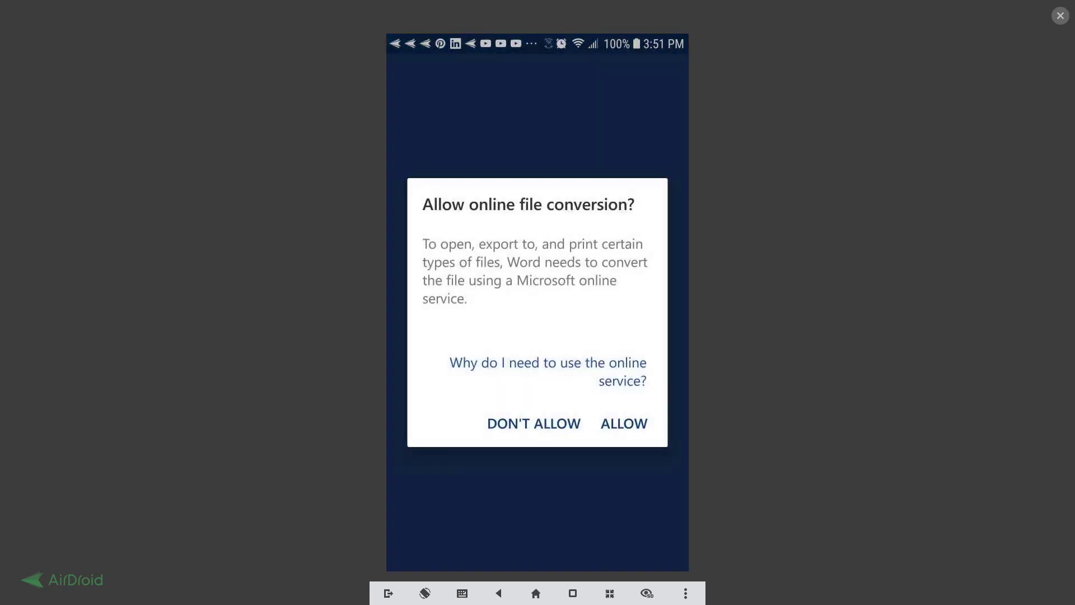
click(624, 424)
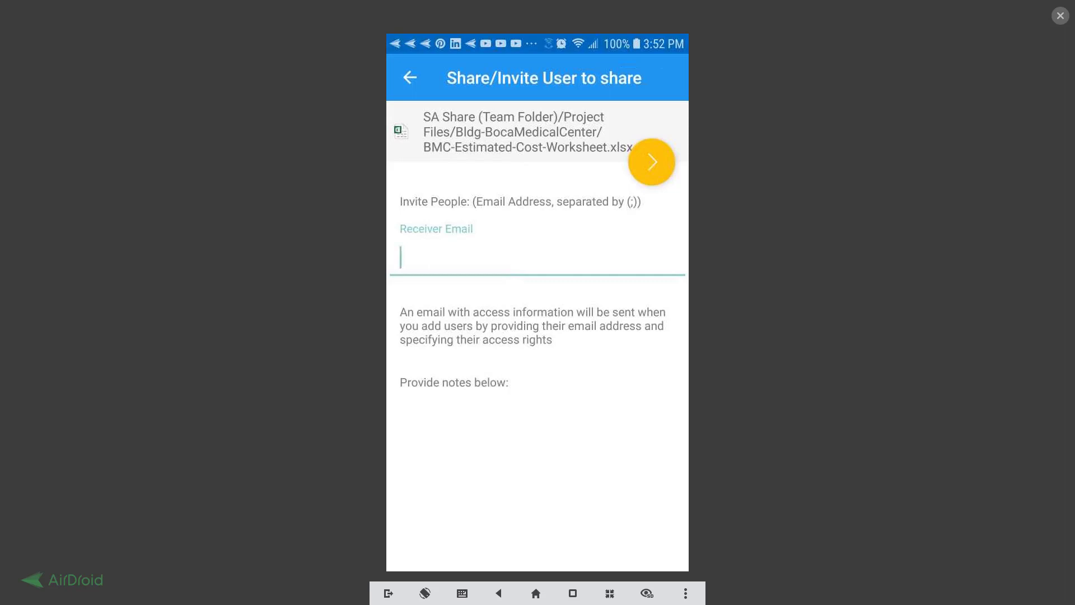
Enter the recipient's e-mail address and the note 'please review this'.
click(537, 258)
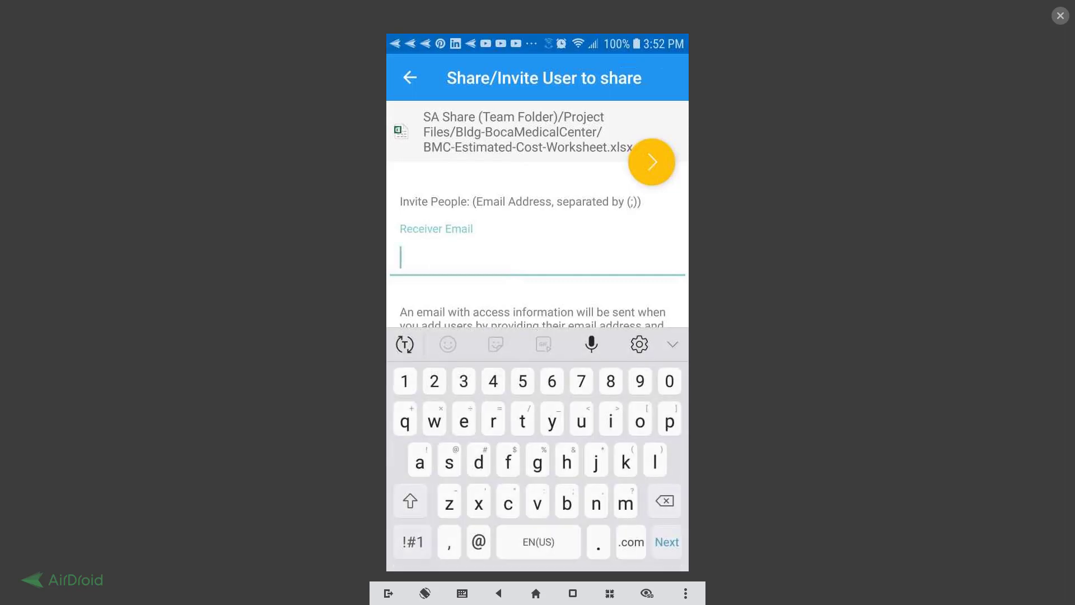
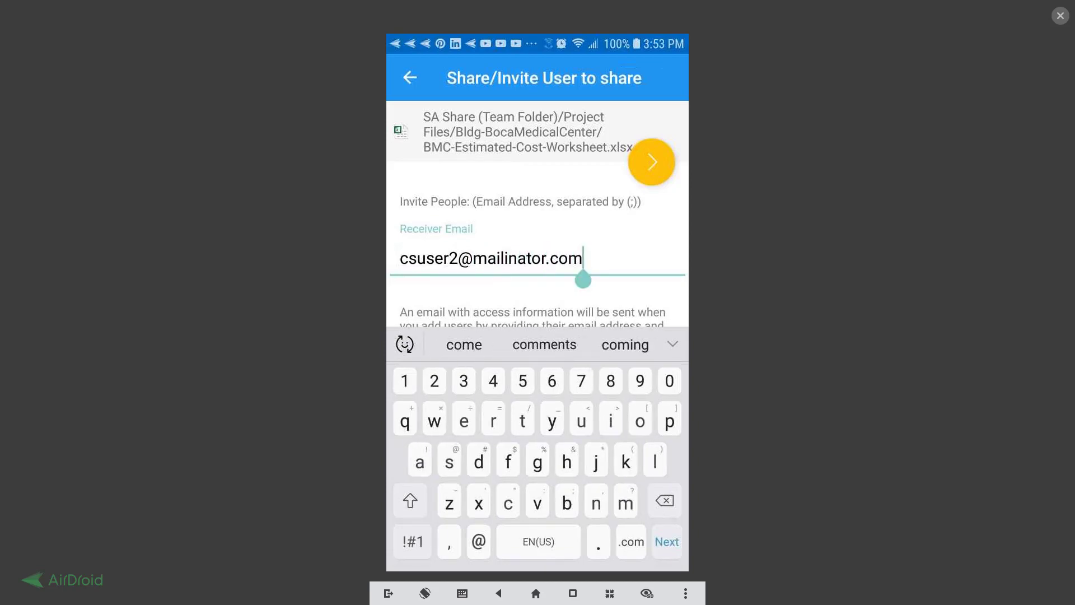
key(Tab)
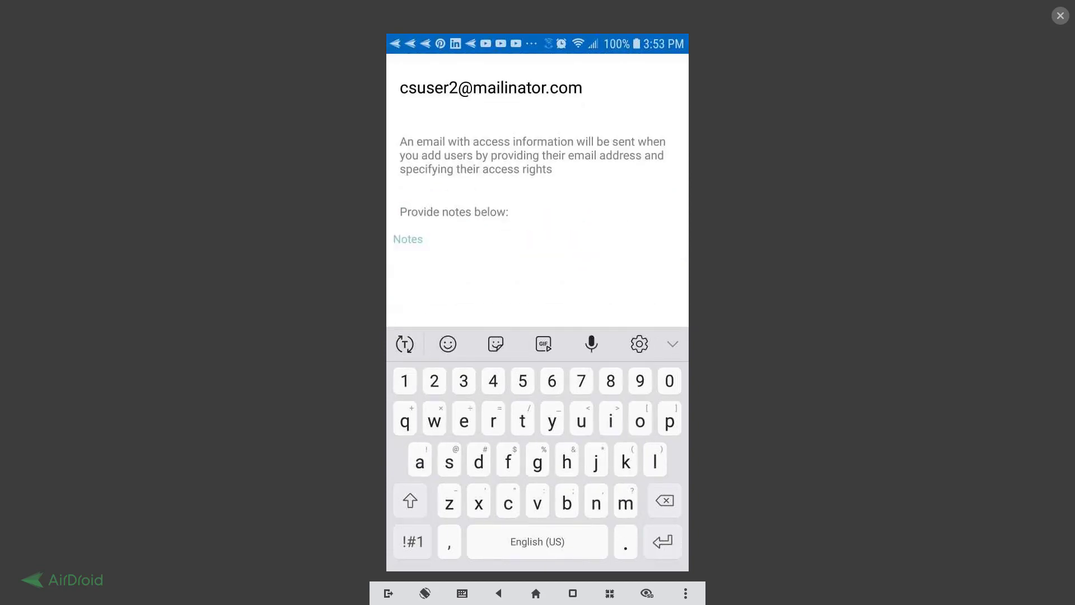
text(please)
text( review this)
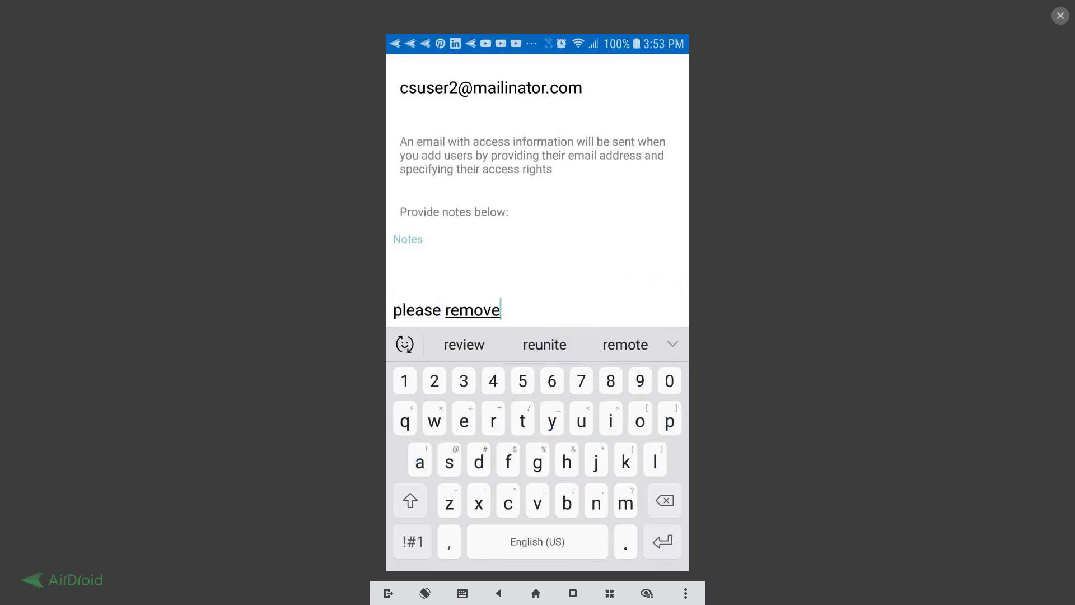
key(Return)
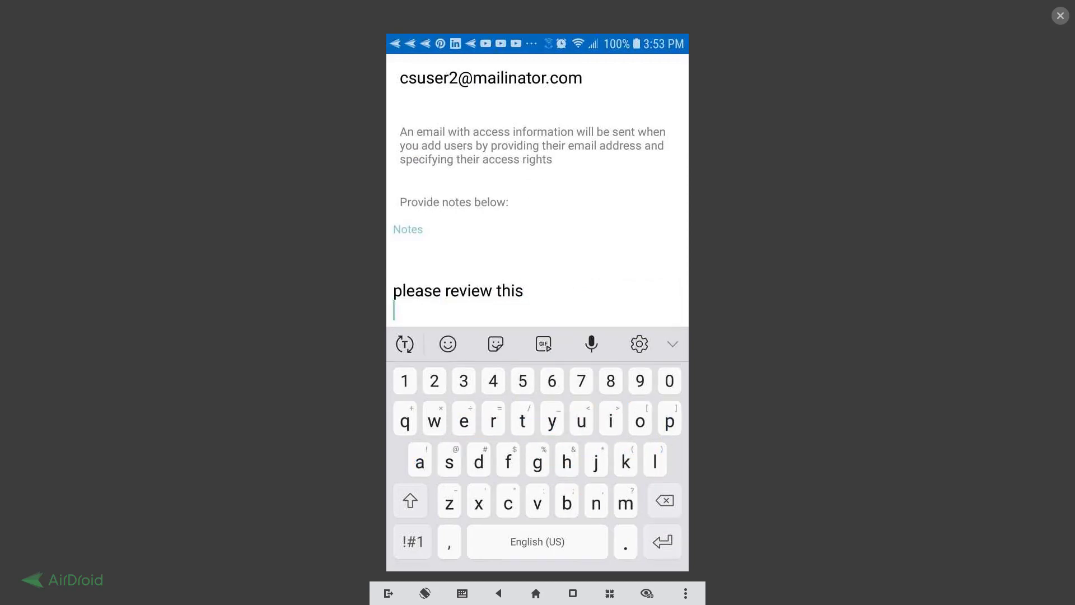
click(524, 292)
key(Escape)
Add the recipient as a guest user with 1 month expiry and Edit / Full Control Access, and send.
click(652, 162)
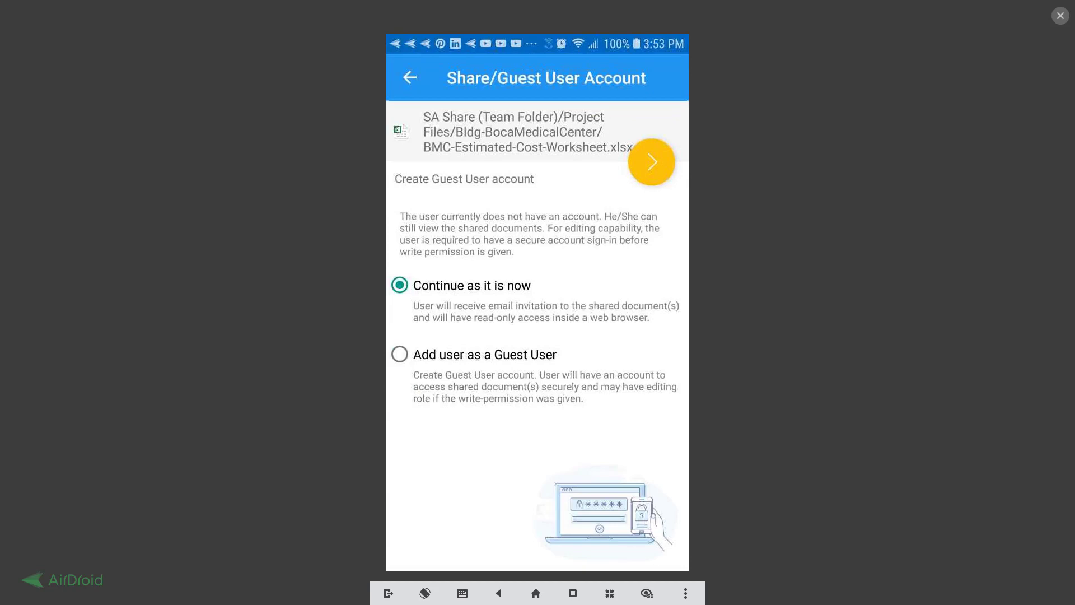
click(400, 355)
click(652, 162)
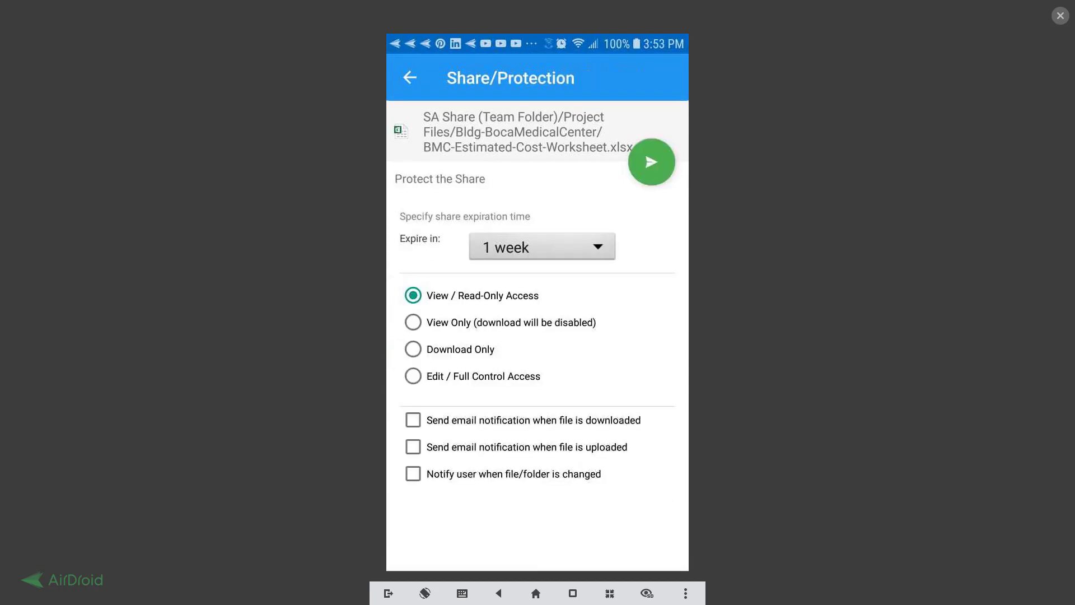
click(542, 247)
click(509, 390)
click(413, 376)
click(652, 162)
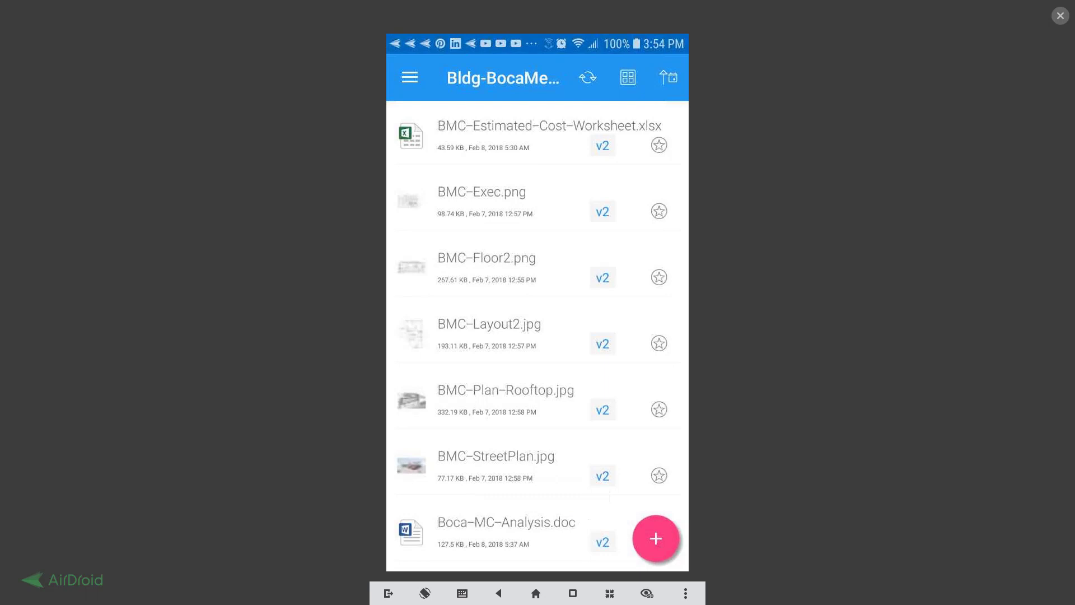
Navigate via My Files to SA Share > Project Files > Bldg-BocaMedicalCenter.
click(410, 77)
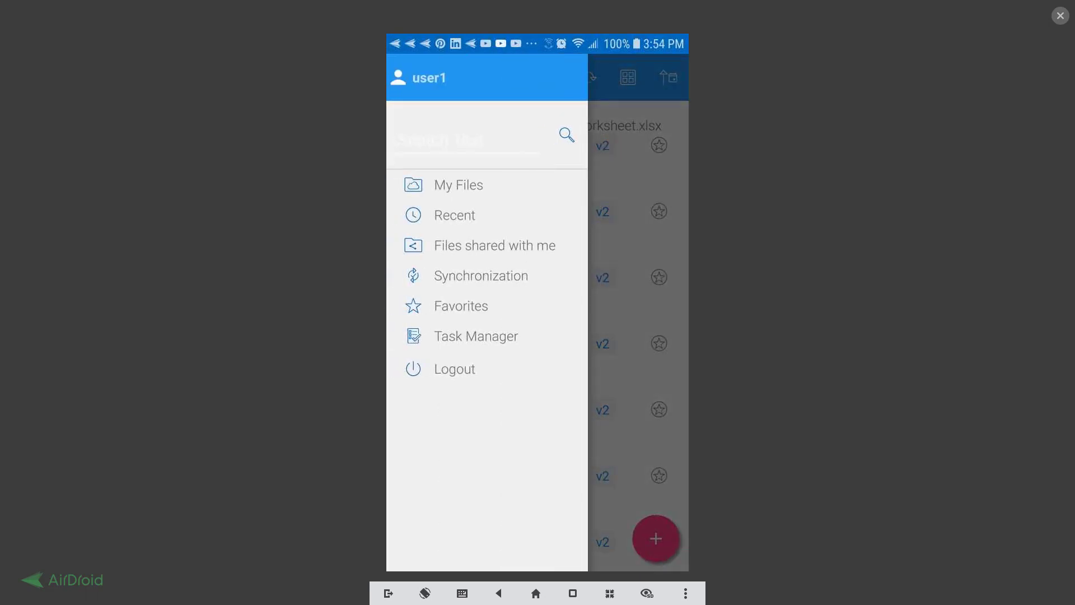
click(459, 185)
click(506, 403)
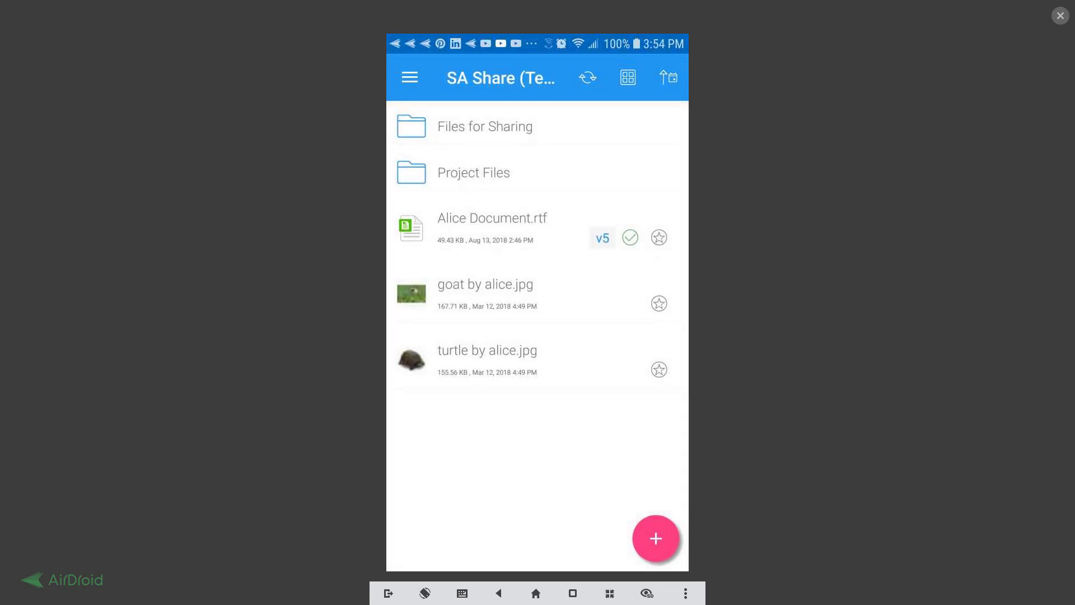
click(473, 172)
click(512, 126)
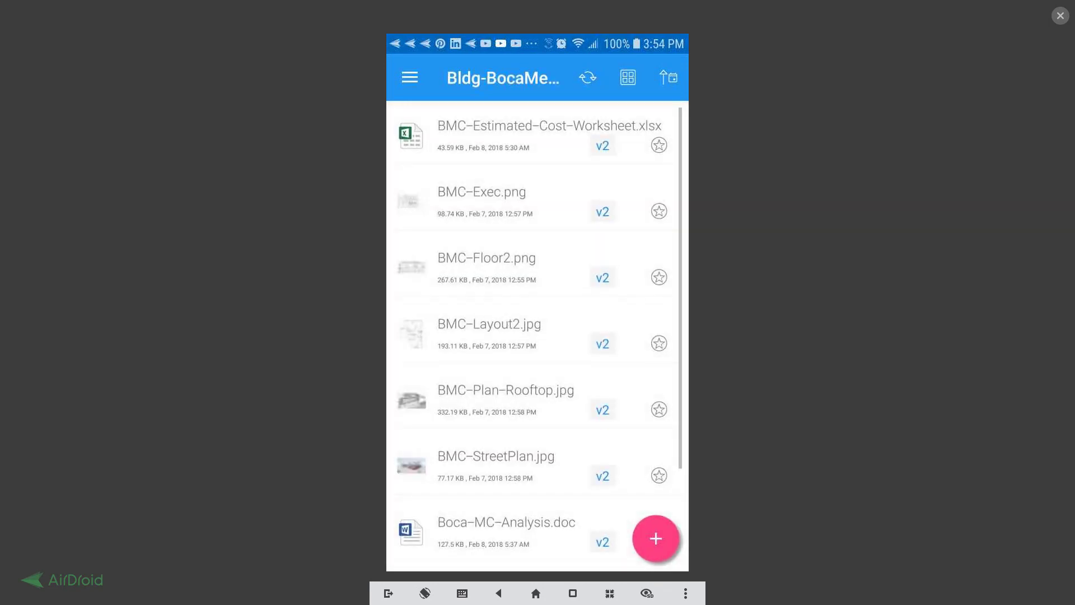
Open the cost worksheet's sharing list and cancel the recipient's share.
click(549, 126)
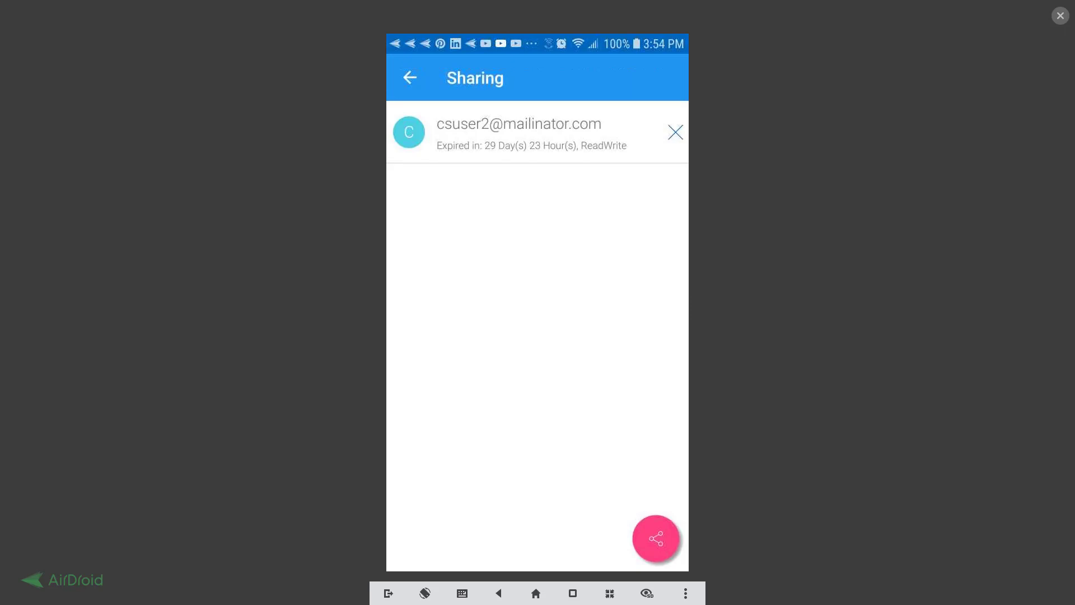
click(675, 132)
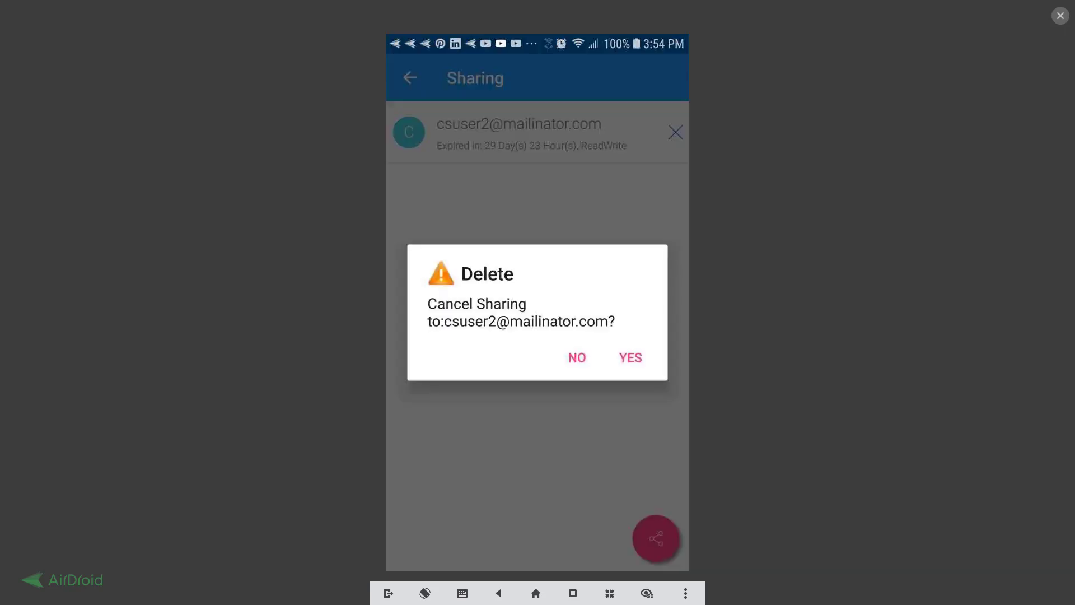
click(631, 357)
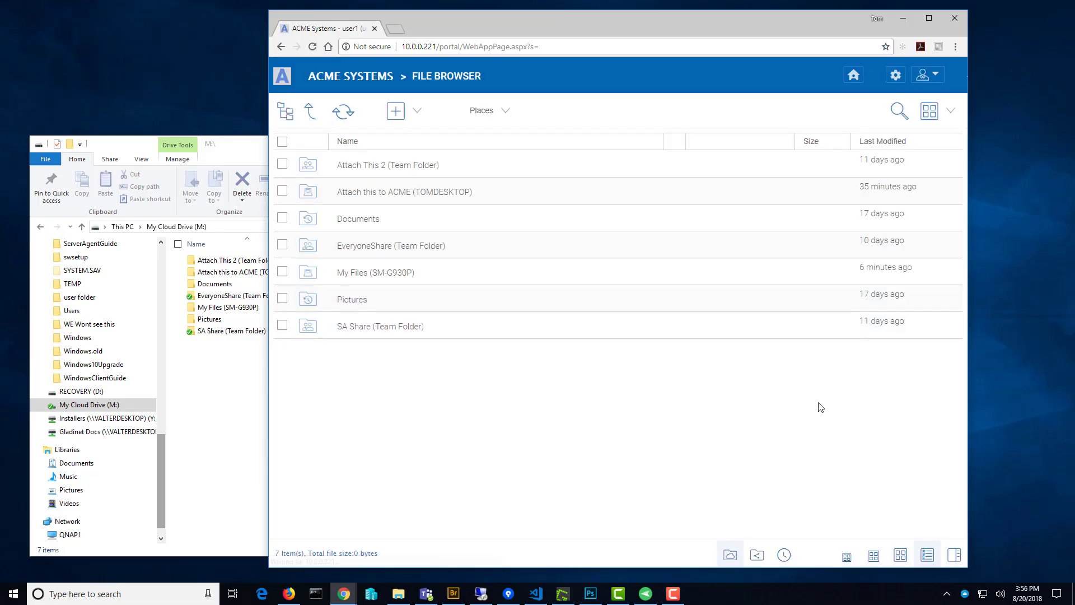
In SA Share > Project Files > Bldg-BocaMedicalCenter, check the cost worksheet's sharing people list.
click(403, 335)
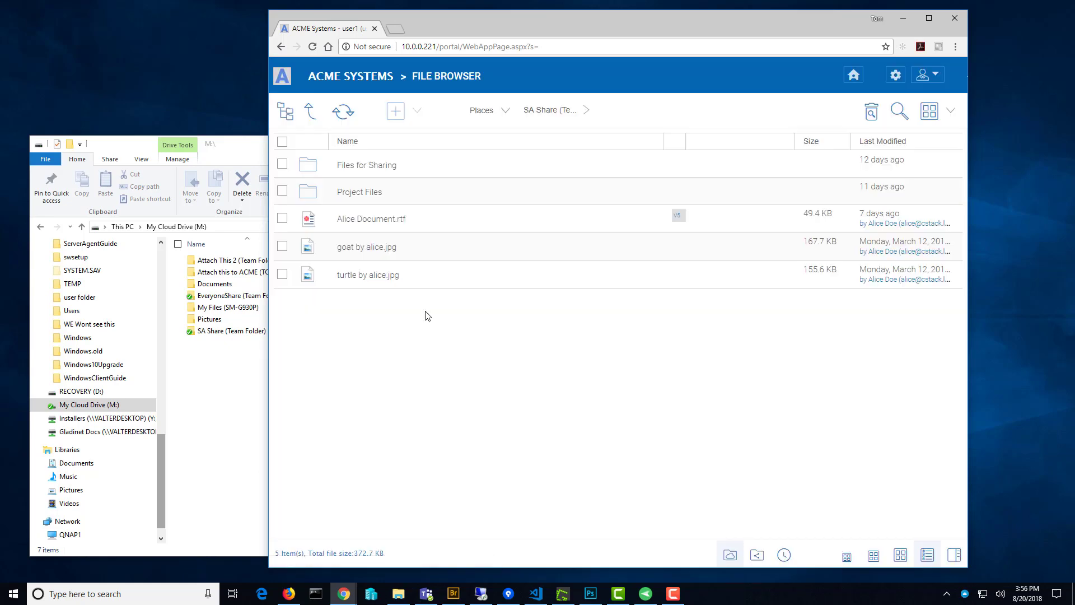
click(374, 191)
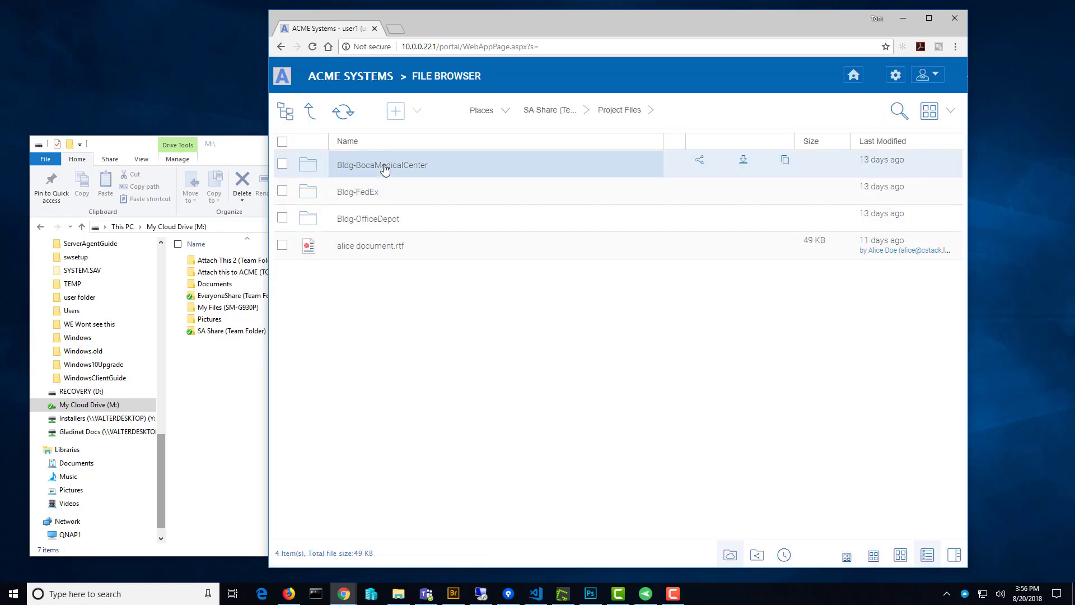
click(384, 169)
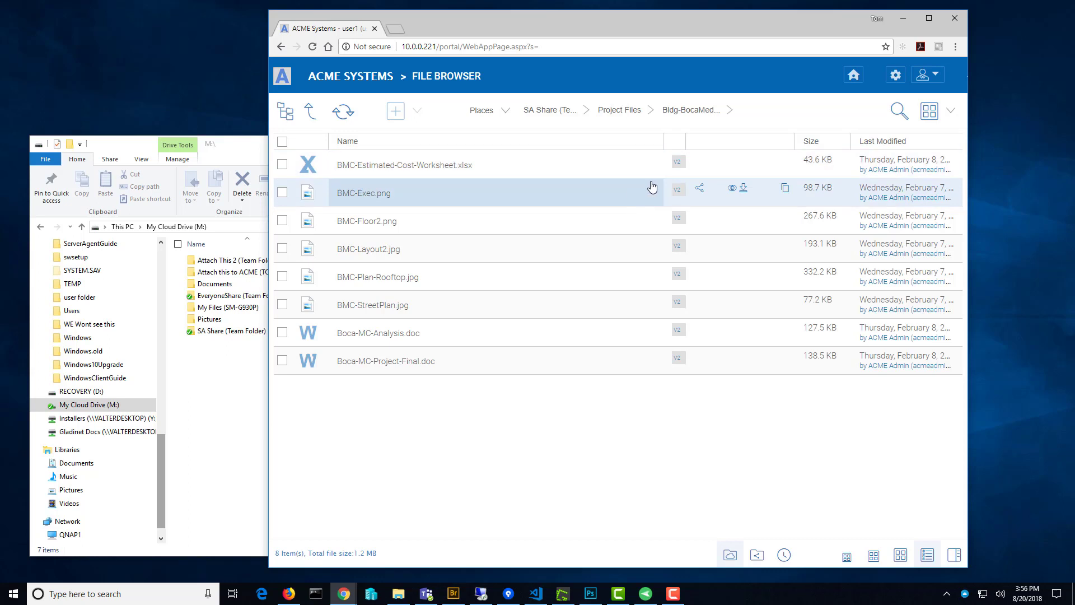
click(697, 162)
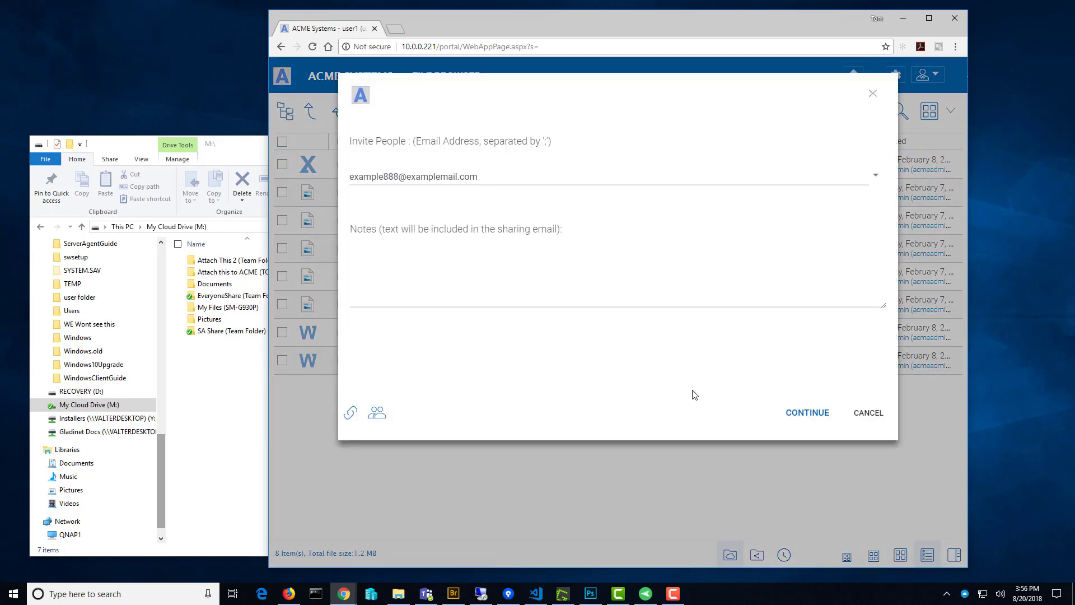
click(351, 413)
click(377, 413)
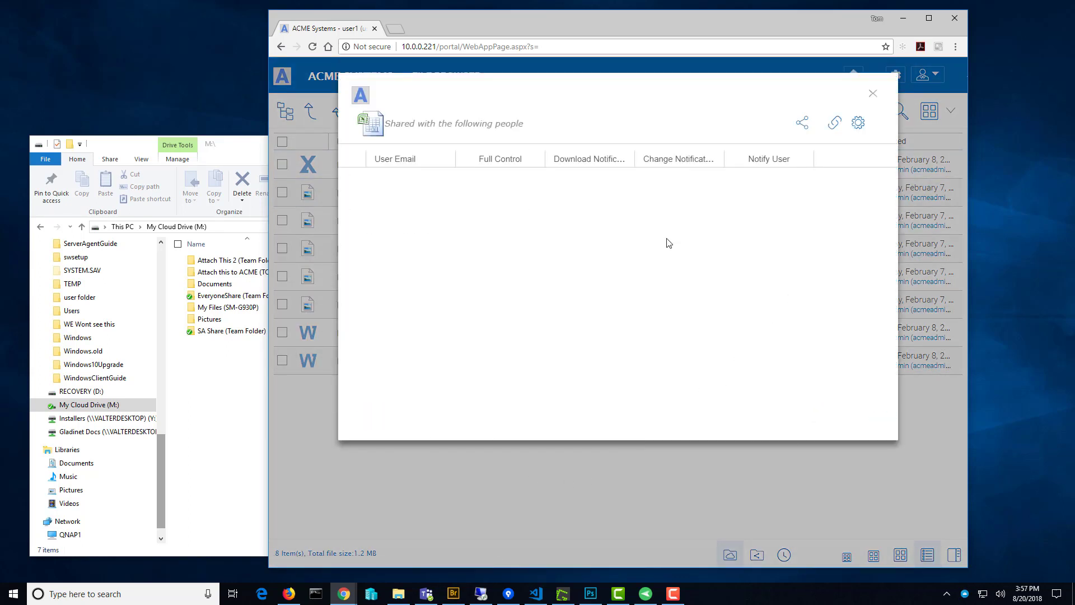
click(873, 93)
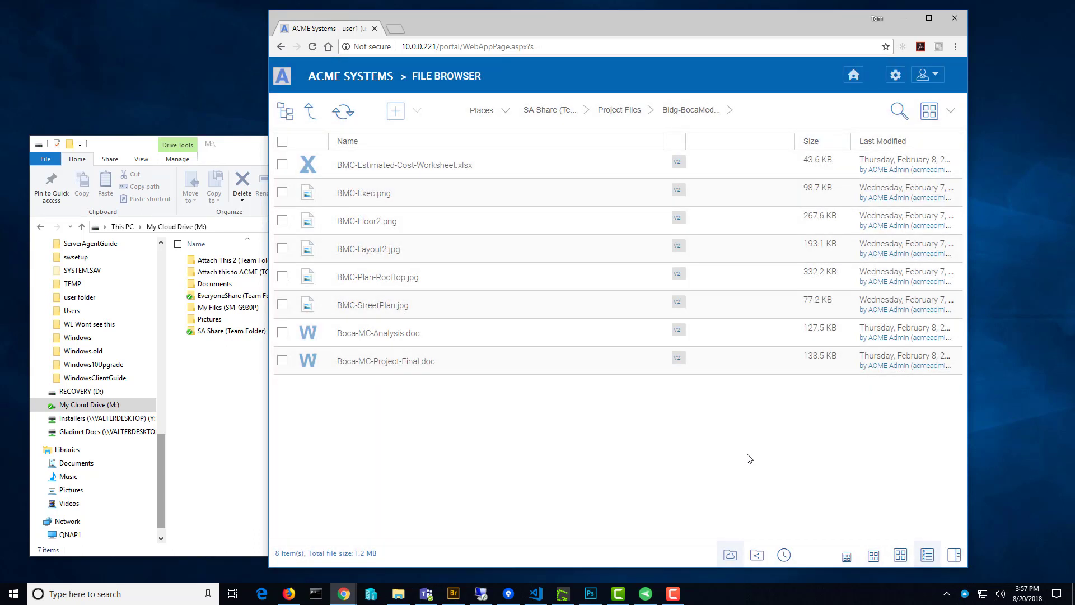
Close File Explorer and the Chrome browser window, leaving the empty desktop.
drag(821, 19, 894, 21)
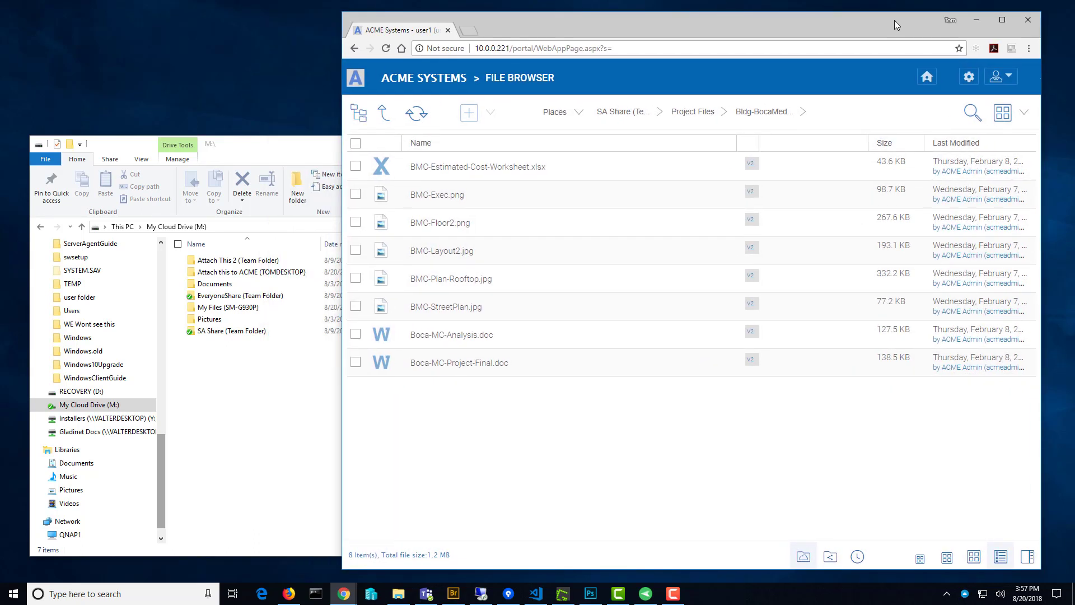
drag(298, 137, 327, 111)
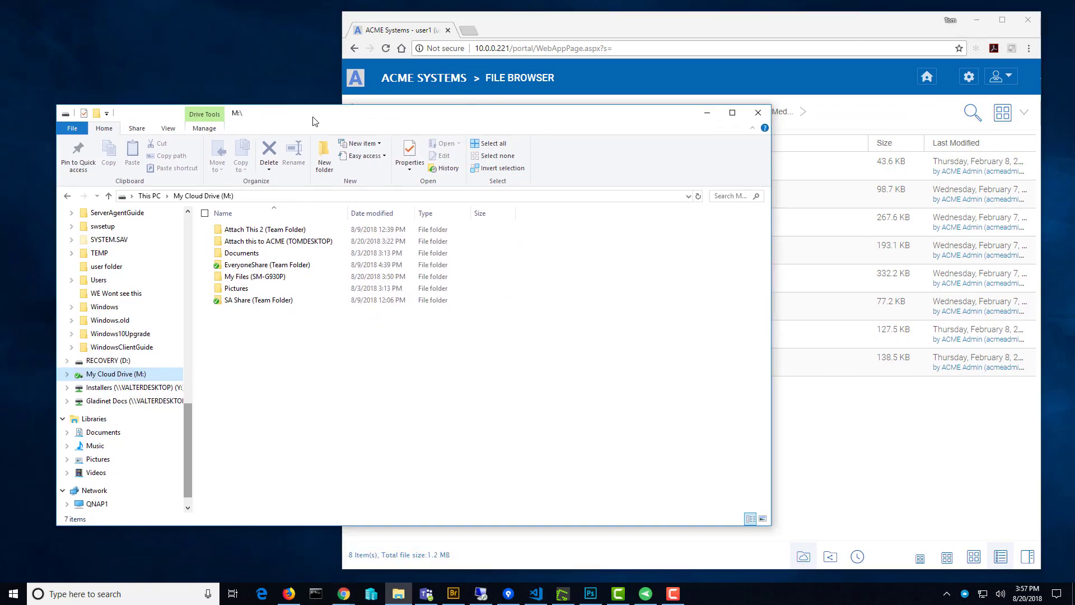
click(758, 113)
click(1028, 19)
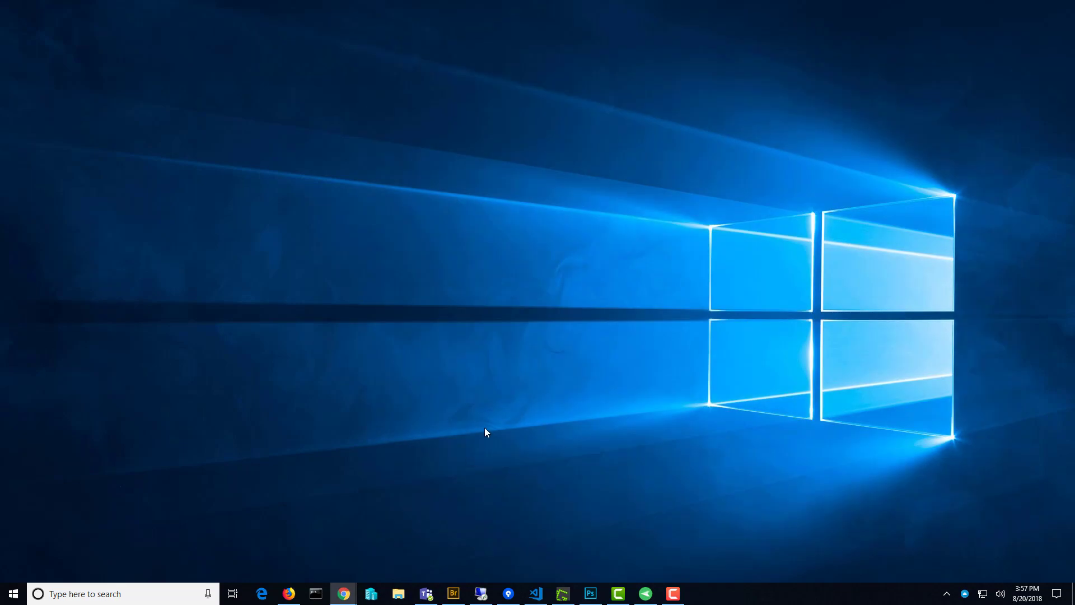